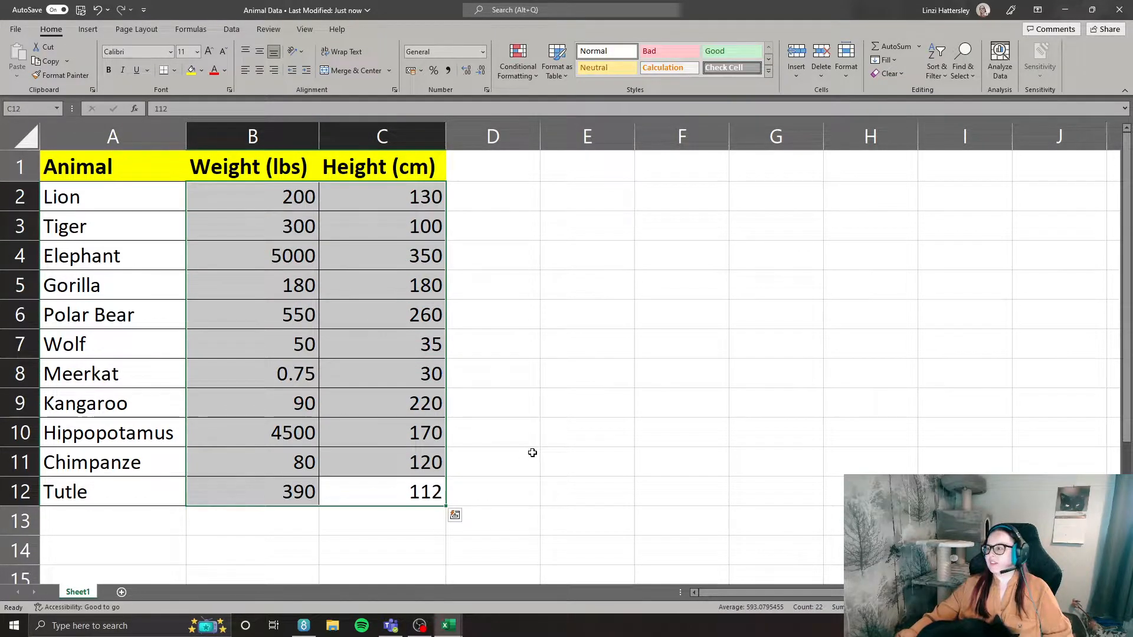
# Insert a markers-only scatter chart from the weight and height values in B2:C12.
pyautogui.click(396, 490)
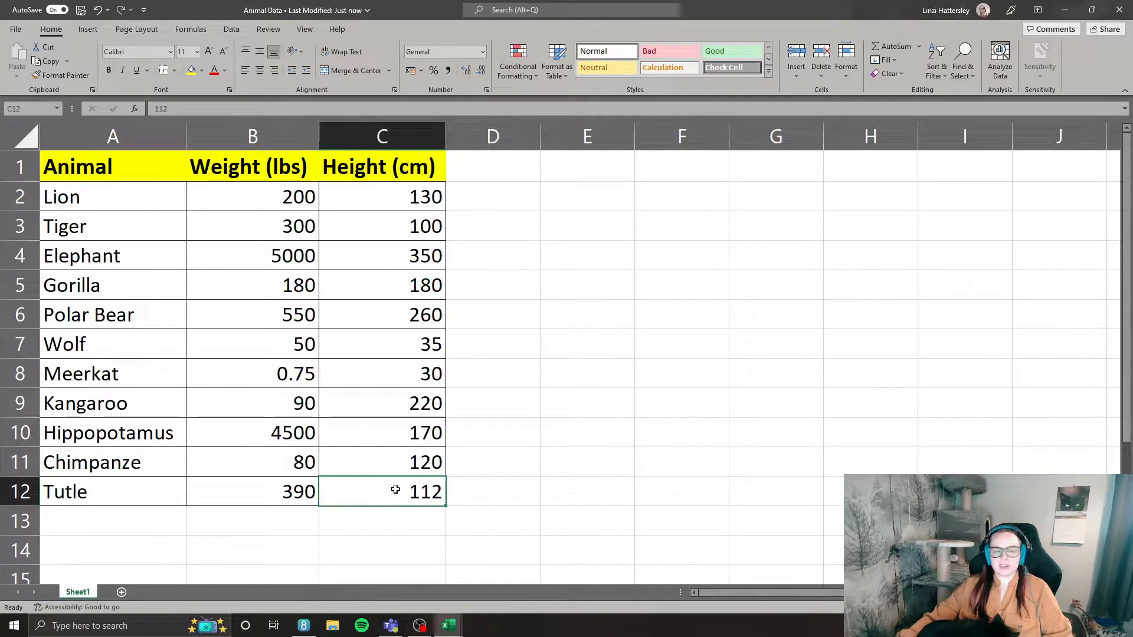
pyautogui.moveTo(386, 492); pyautogui.dragTo(265, 195)
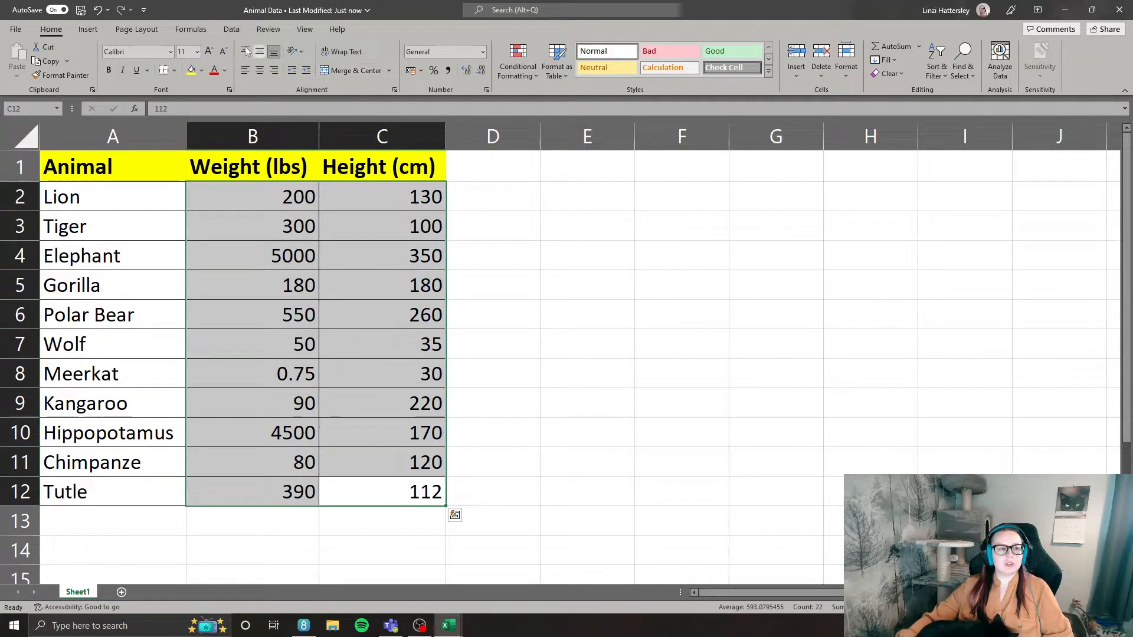
pyautogui.click(80, 30)
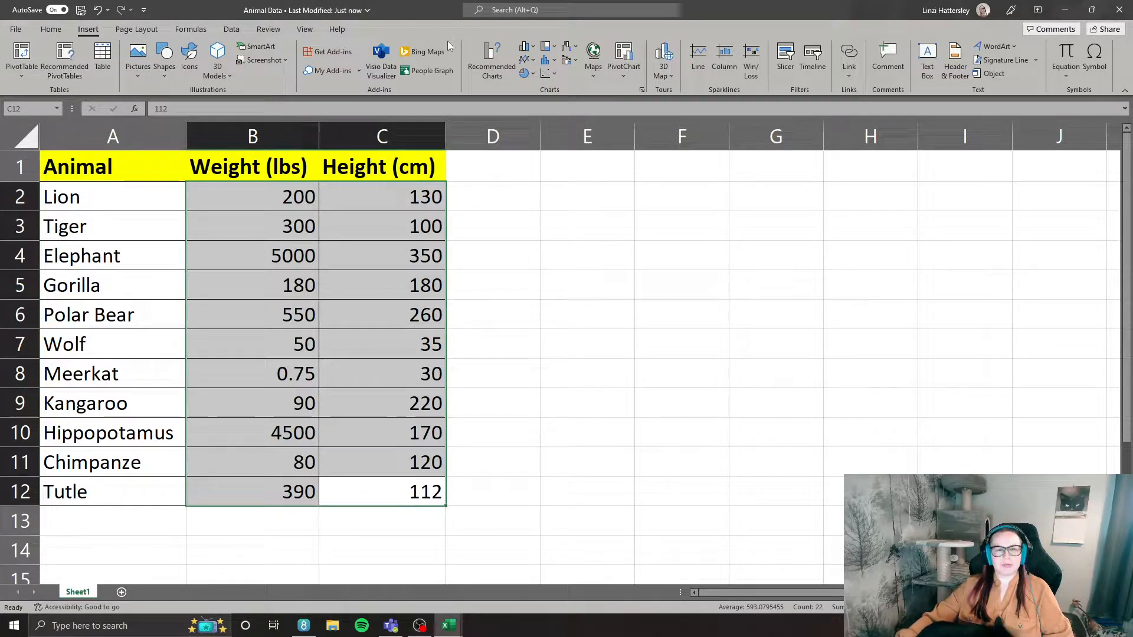
pyautogui.click(555, 72)
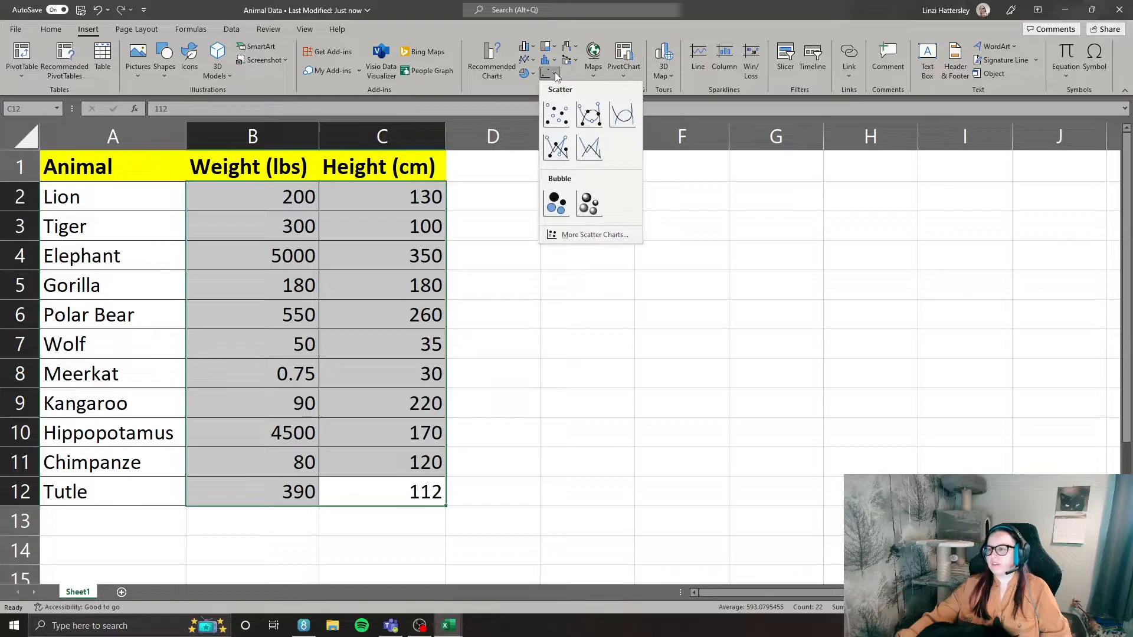
pyautogui.click(556, 118)
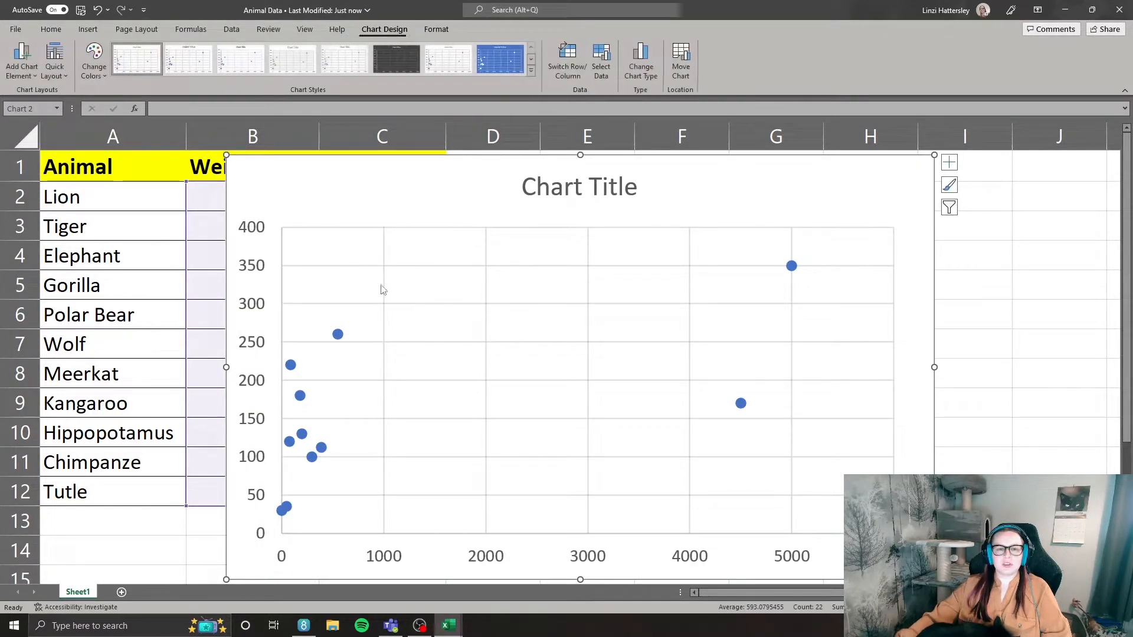
# Move the scatter chart beside the data so that it no longer covers the weight and height columns.
pyautogui.moveTo(341, 189); pyautogui.dragTo(523, 184)
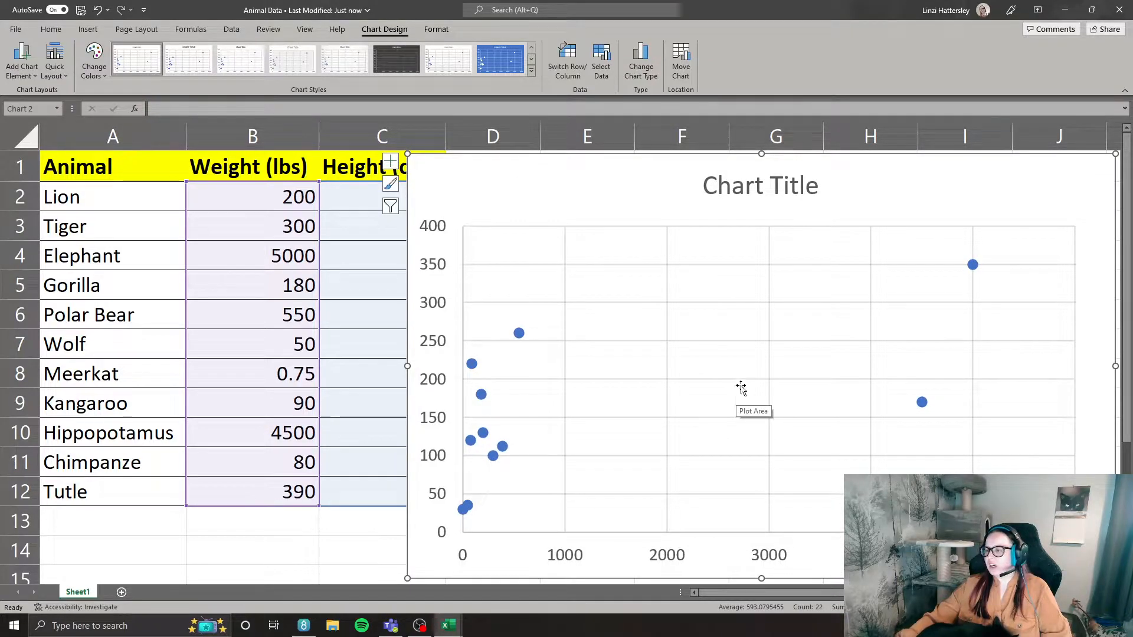
pyautogui.moveTo(784, 593); pyautogui.dragTo(817, 596)
pyautogui.moveTo(366, 176); pyautogui.dragTo(417, 184)
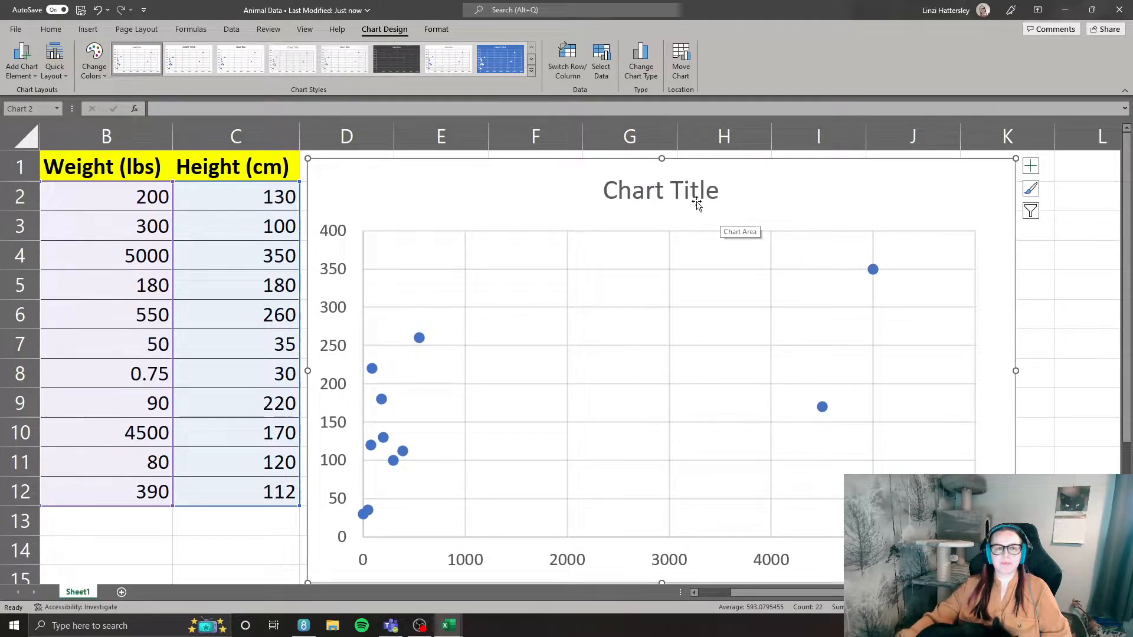
pyautogui.moveTo(822, 183); pyautogui.dragTo(830, 183)
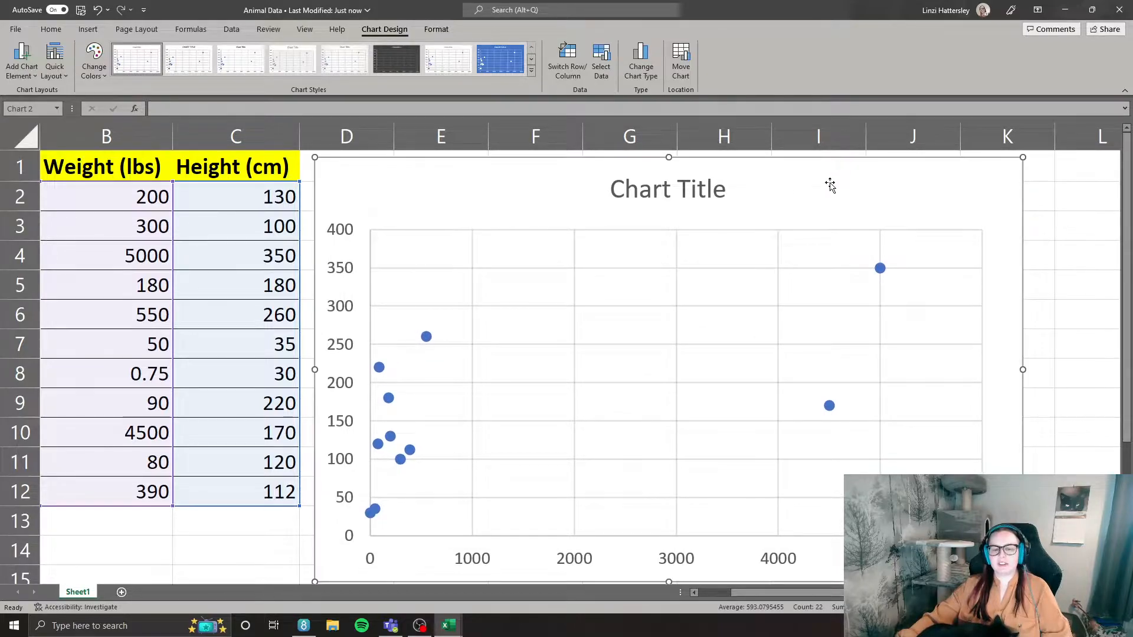
# Switch the scatter chart's rows and columns, and switch them back.
pyautogui.click(440, 30)
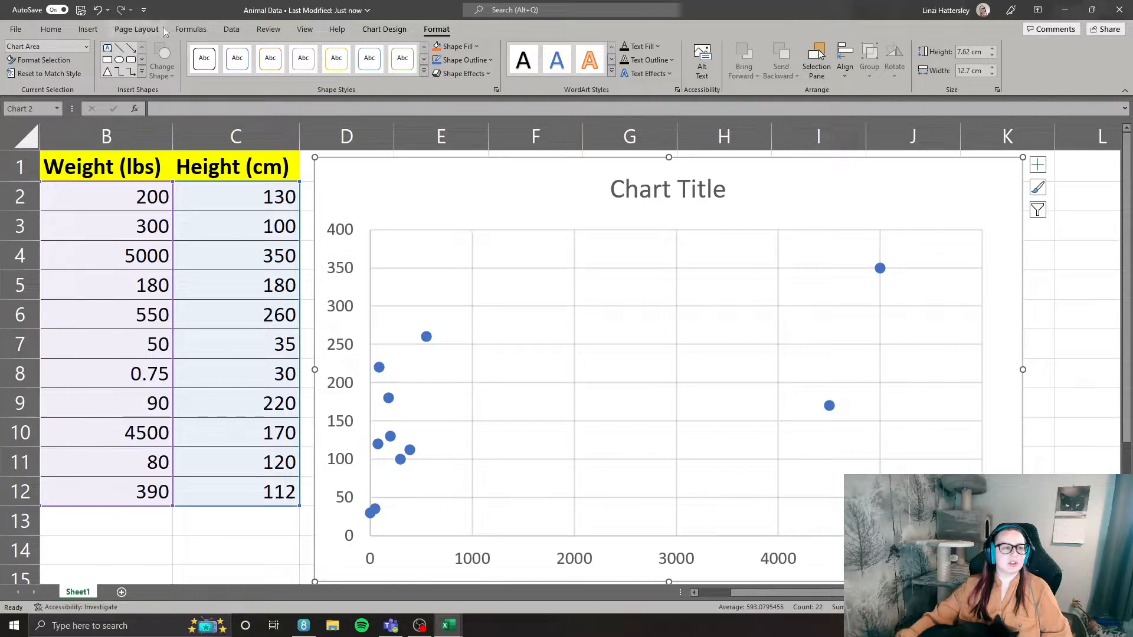
pyautogui.click(384, 29)
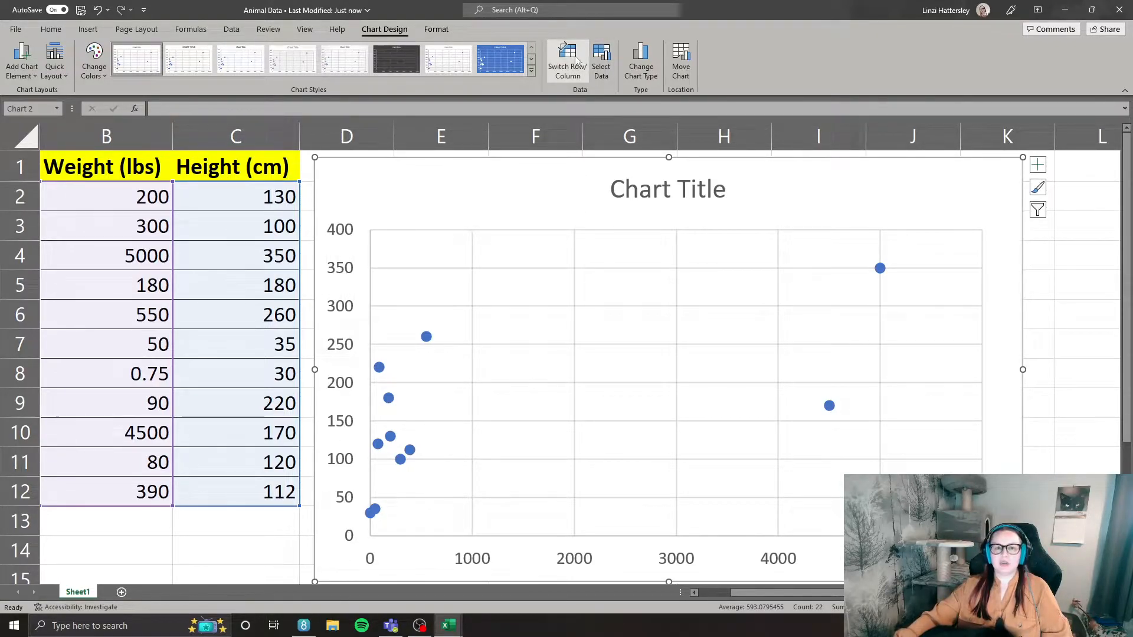
pyautogui.click(578, 81)
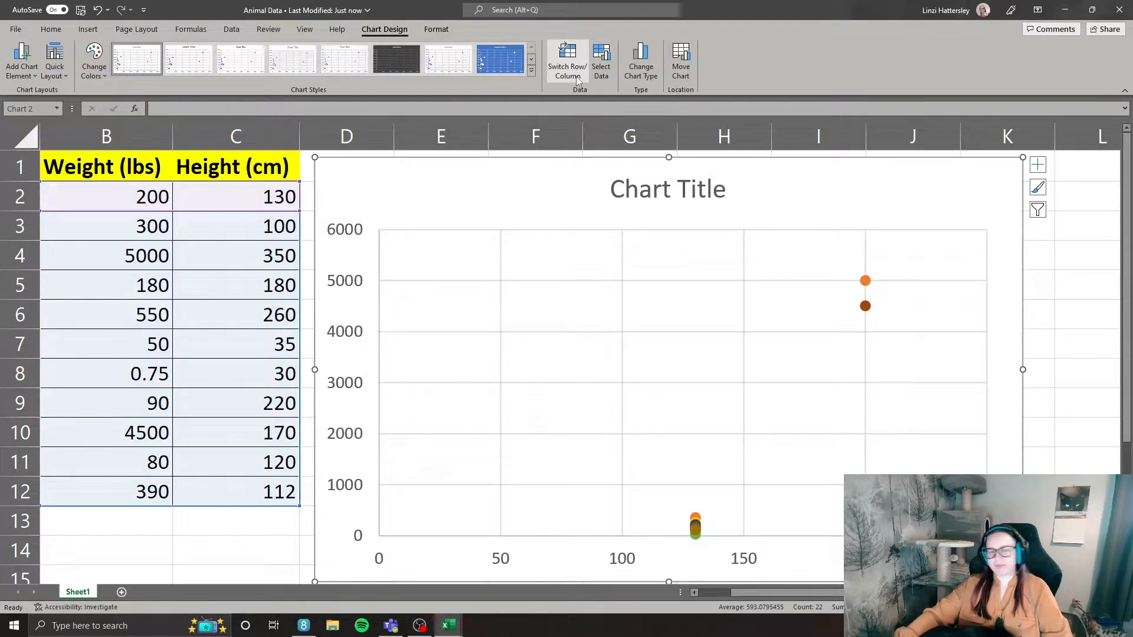
pyautogui.click(576, 76)
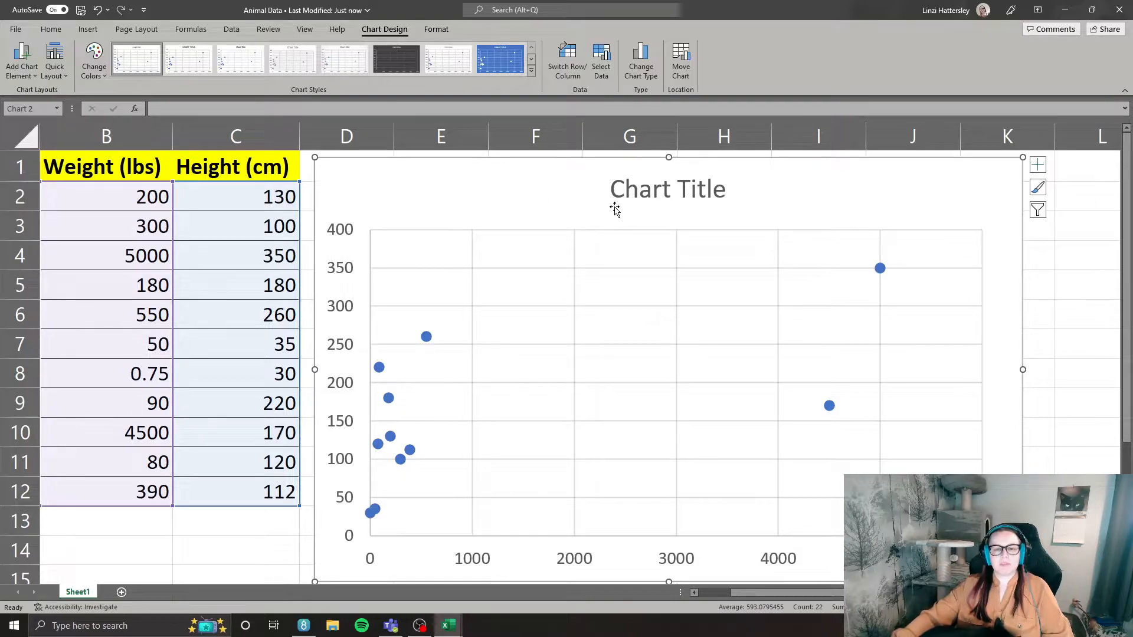
# Replace the placeholder chart title with "Weight vs Height".
pyautogui.click(664, 184)
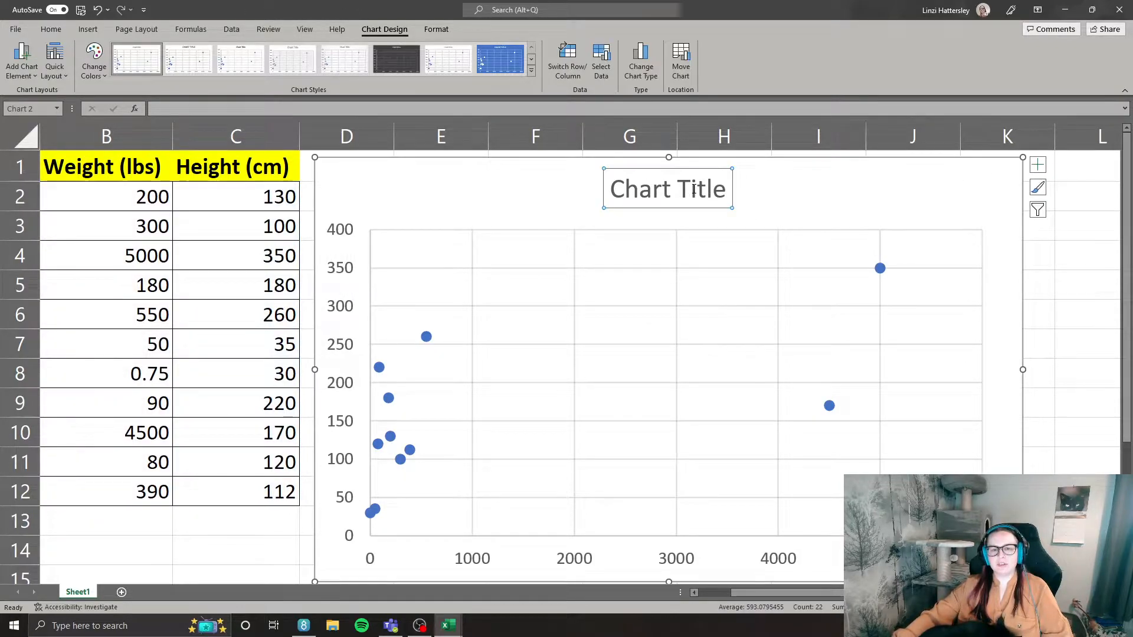
pyautogui.press('BackSpace')
pyautogui.press('BackSpace')
pyautogui.press('BackSpace')
pyautogui.press('BackSpace')
pyautogui.press('BackSpace')
pyautogui.press('BackSpace')
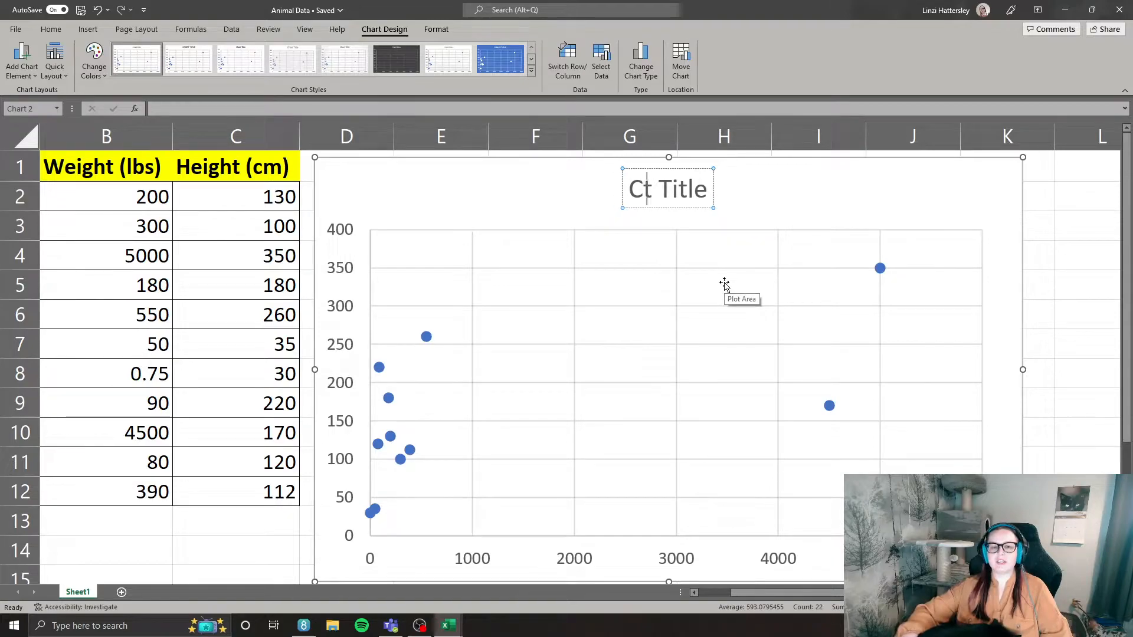
pyautogui.press('Delete')
pyautogui.press('Delete')
pyautogui.press('Delete')
pyautogui.press('Delete')
pyautogui.press('Delete')
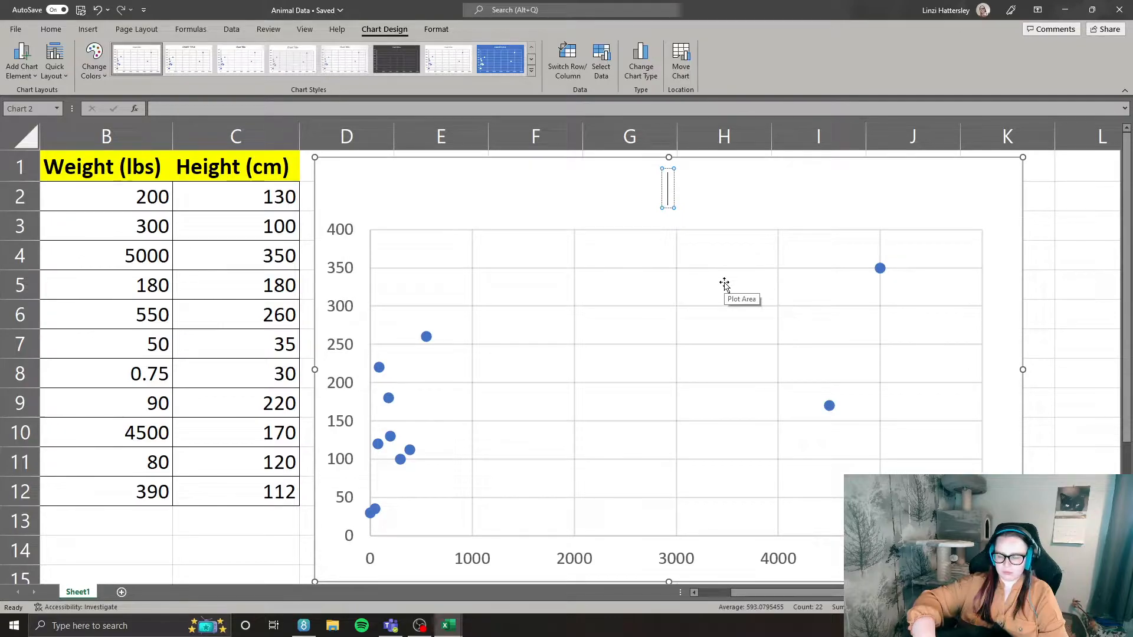
pyautogui.write('Weight')
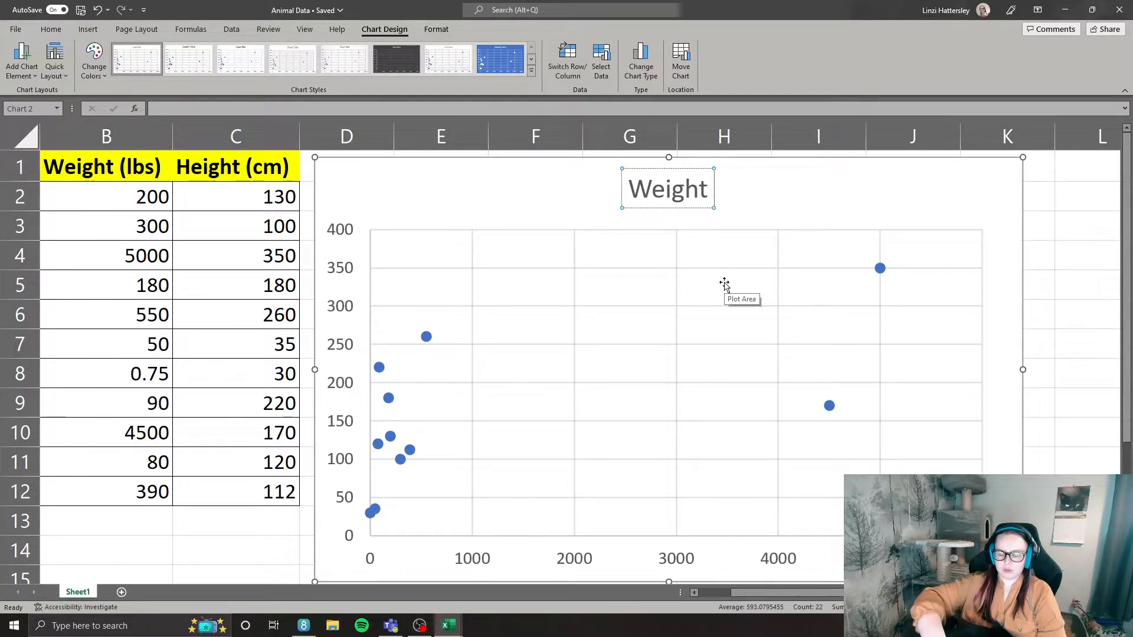
pyautogui.write(' vs Heiog')
pyautogui.press('BackSpace')
pyautogui.press('BackSpace')
pyautogui.write('ght')
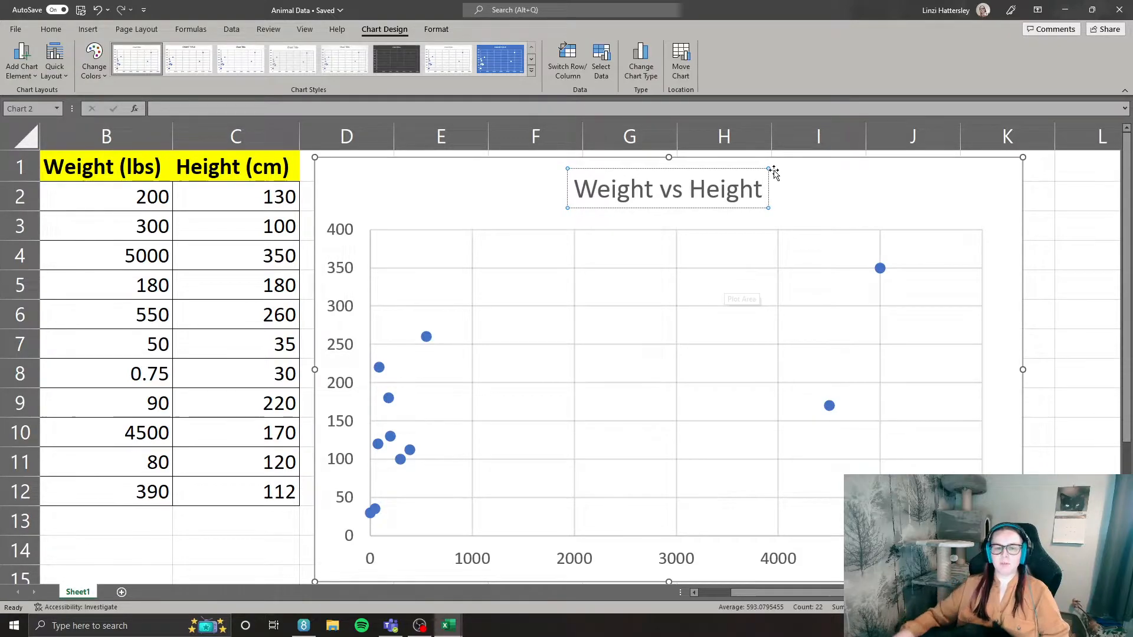
pyautogui.click(930, 209)
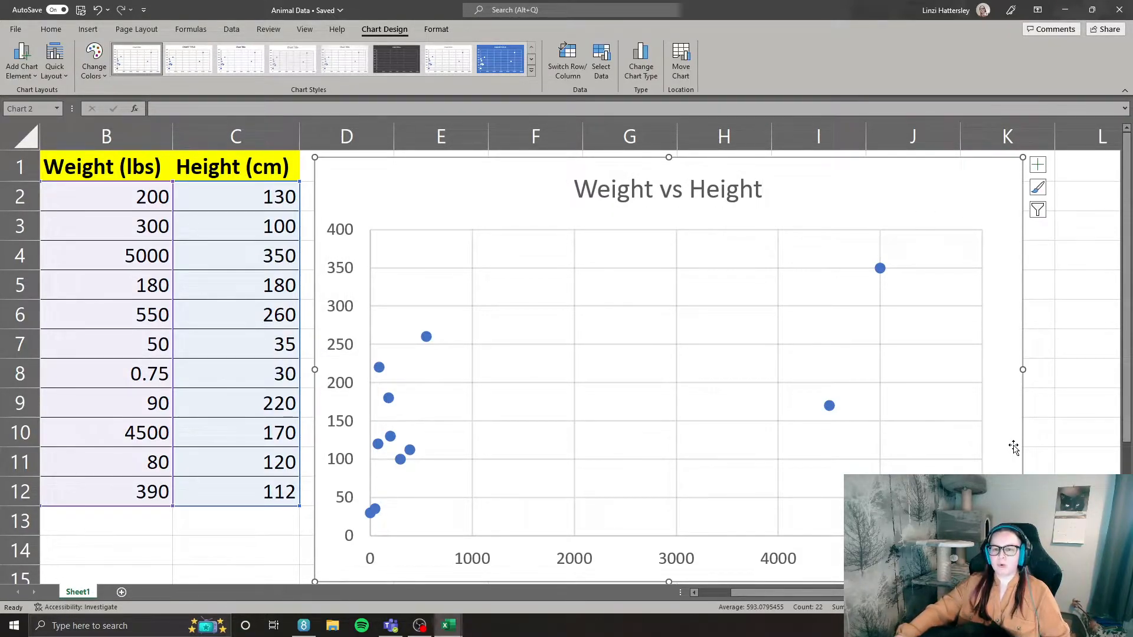
# Add axis titles to the horizontal and vertical axes of the scatter chart.
pyautogui.moveTo(916, 191); pyautogui.dragTo(919, 182)
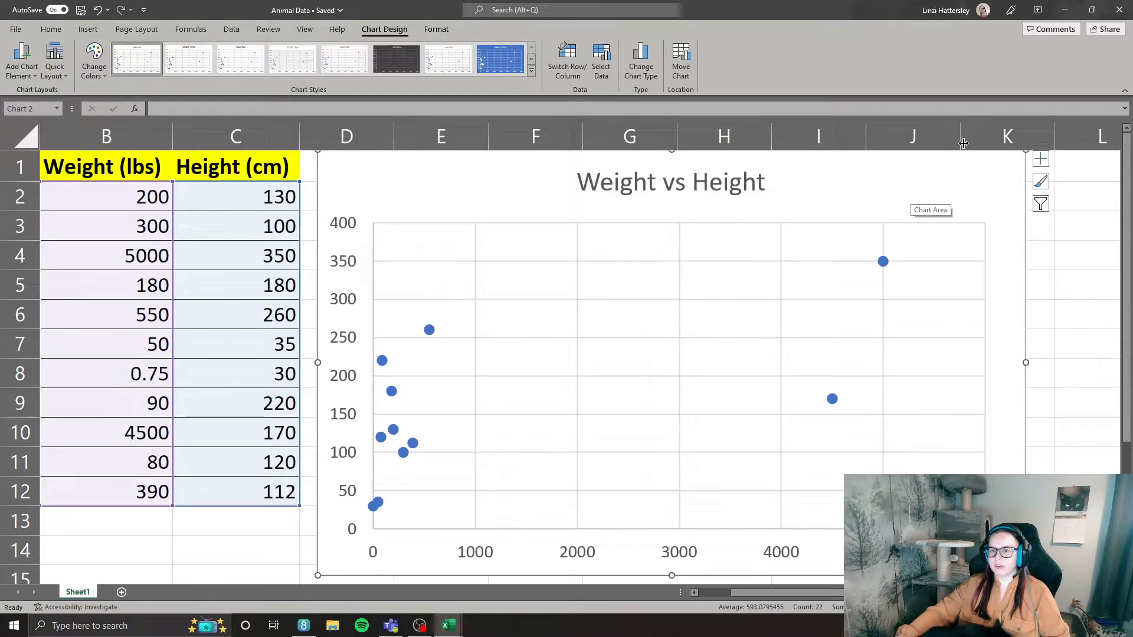
pyautogui.moveTo(946, 182); pyautogui.dragTo(947, 187)
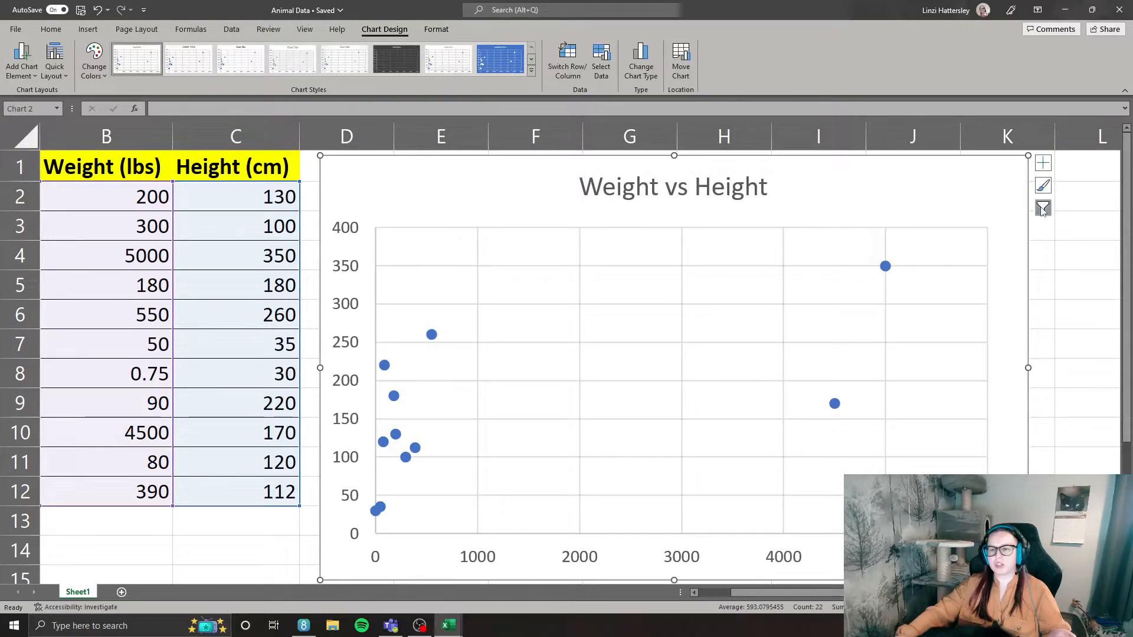
pyautogui.click(1043, 163)
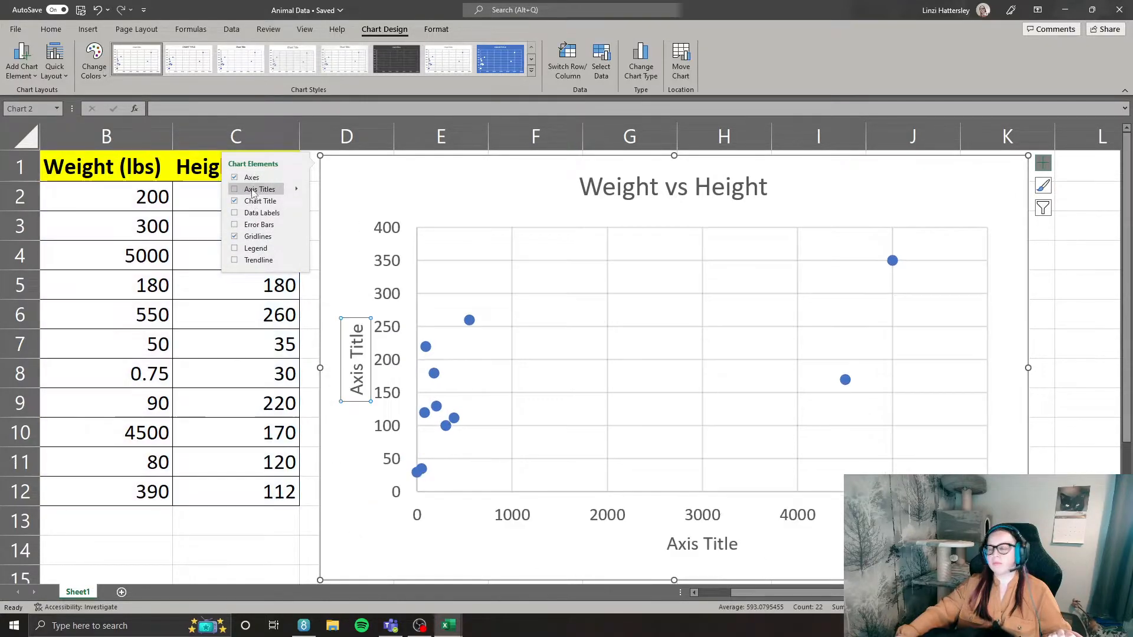
pyautogui.click(252, 188)
# Replace the vertical axis title's placeholder text with "Height (cm)".
pyautogui.click(361, 352)
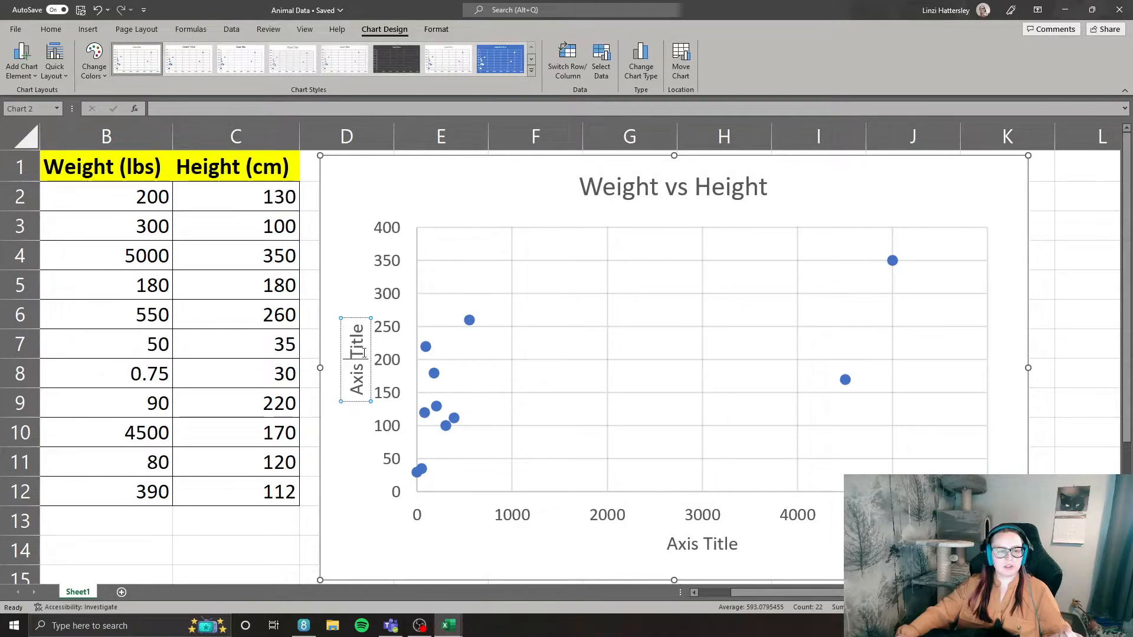
pyautogui.press('BackSpace')
pyautogui.press('BackSpace')
pyautogui.press('BackSpace')
pyautogui.press('BackSpace')
pyautogui.press('BackSpace')
pyautogui.press('Delete')
pyautogui.press('Delete')
pyautogui.press('Delete')
pyautogui.press('Delete')
pyautogui.press('Delete')
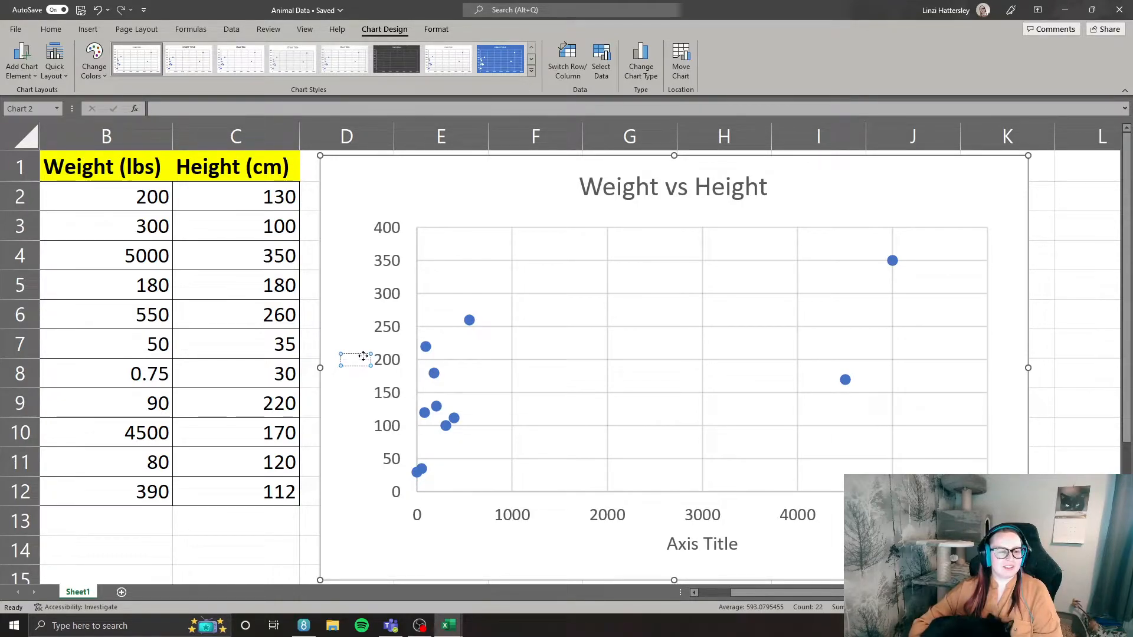
pyautogui.write('Height')
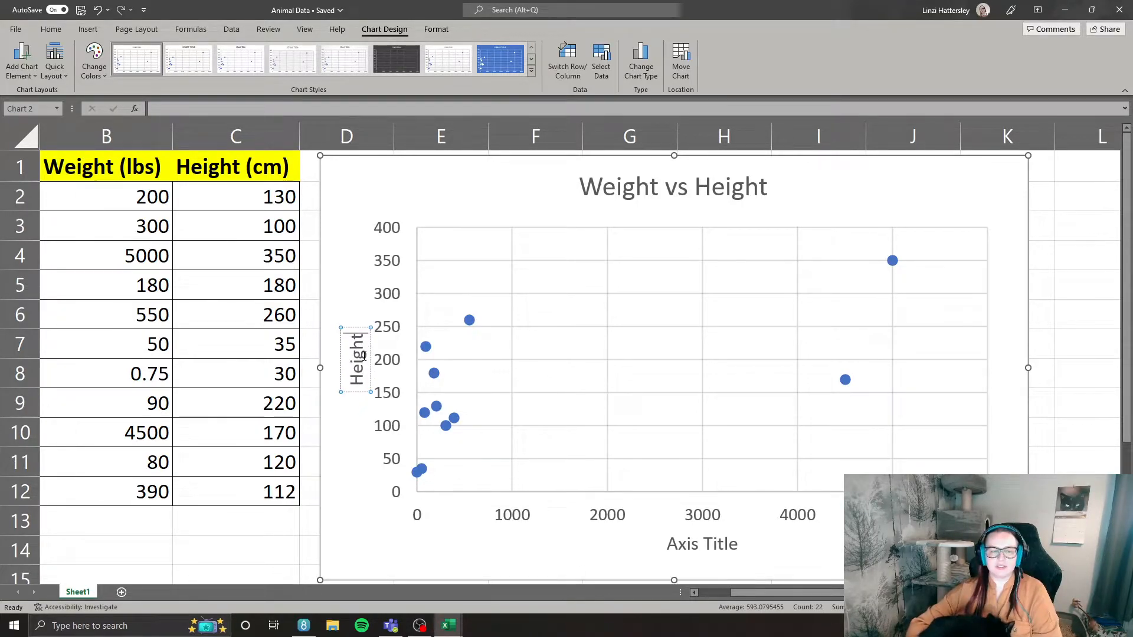
pyautogui.write(' (')
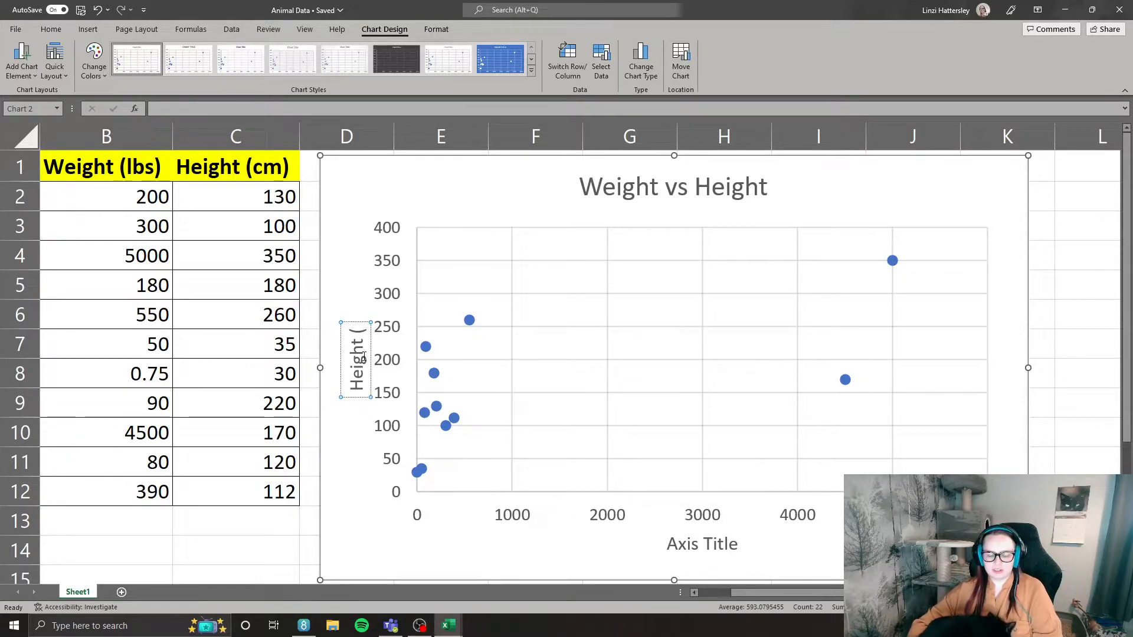
pyautogui.write('cm)')
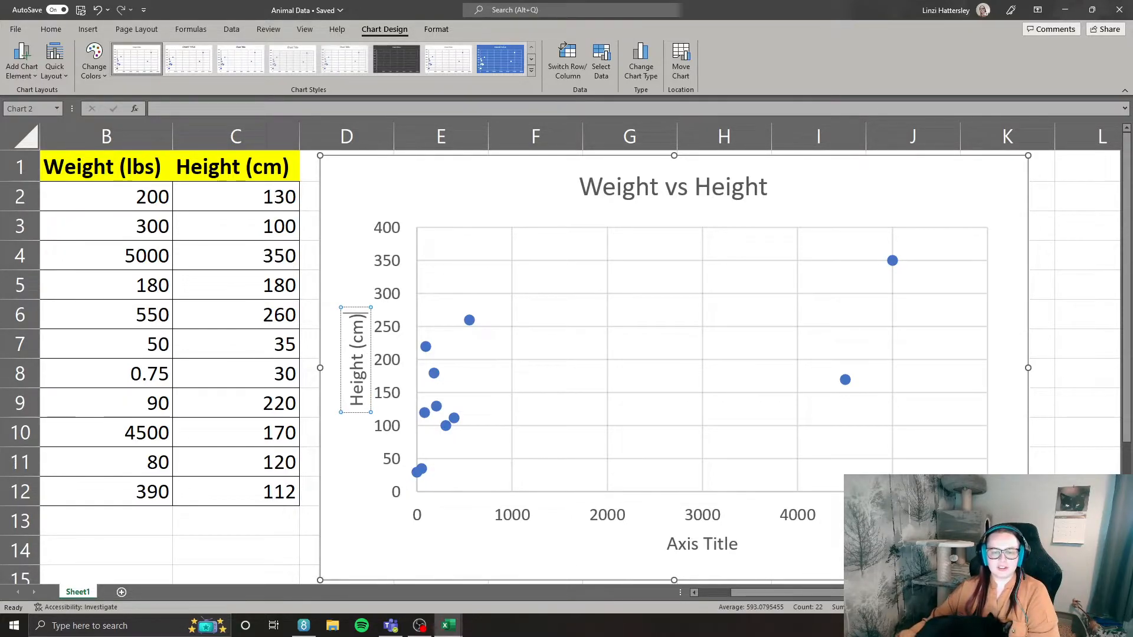
# Replace the horizontal axis title's placeholder text with "Weight (lbs)".
pyautogui.click(714, 551)
pyautogui.click(702, 544)
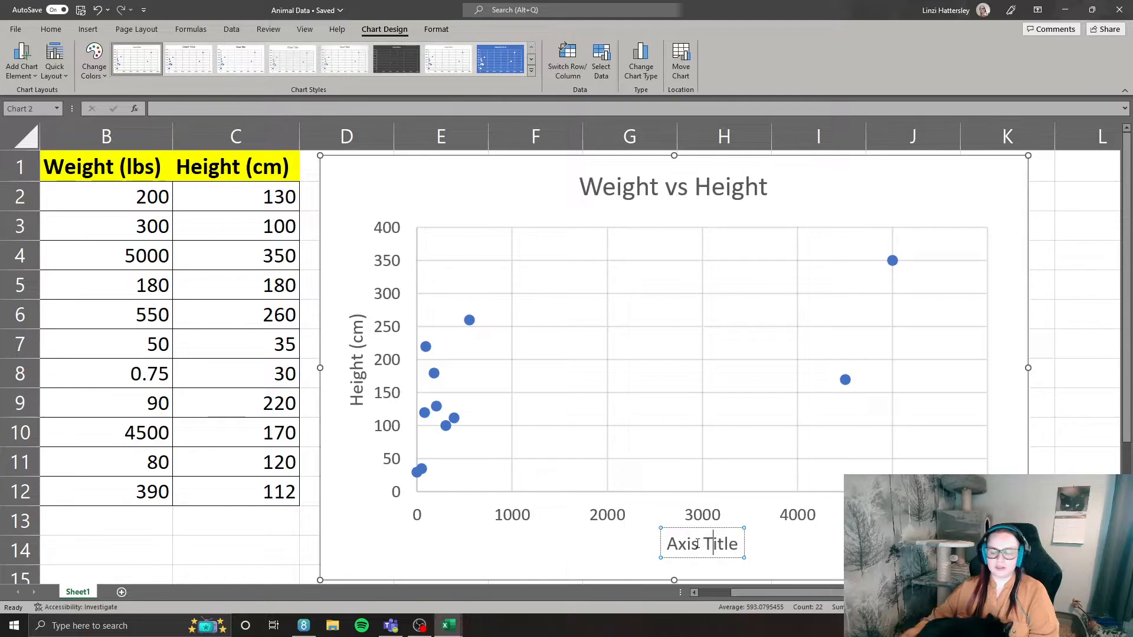
pyautogui.press('BackSpace')
pyautogui.press('BackSpace')
pyautogui.press('BackSpace')
pyautogui.press('BackSpace')
pyautogui.press('BackSpace')
pyautogui.press('Delete')
pyautogui.press('Delete')
pyautogui.press('Delete')
pyautogui.press('BackSpace')
pyautogui.press('Delete')
pyautogui.write('Weight')
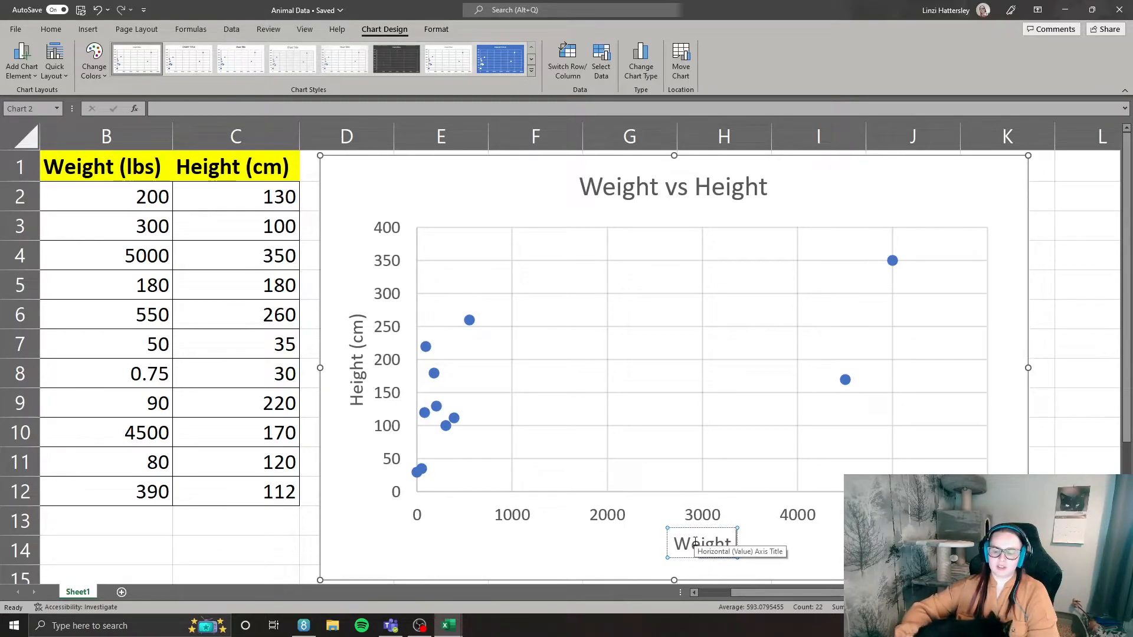
pyautogui.write(' (olb')
pyautogui.press('BackSpace')
pyautogui.press('BackSpace')
pyautogui.press('BackSpace')
pyautogui.write('lbs)')
pyautogui.click(503, 192)
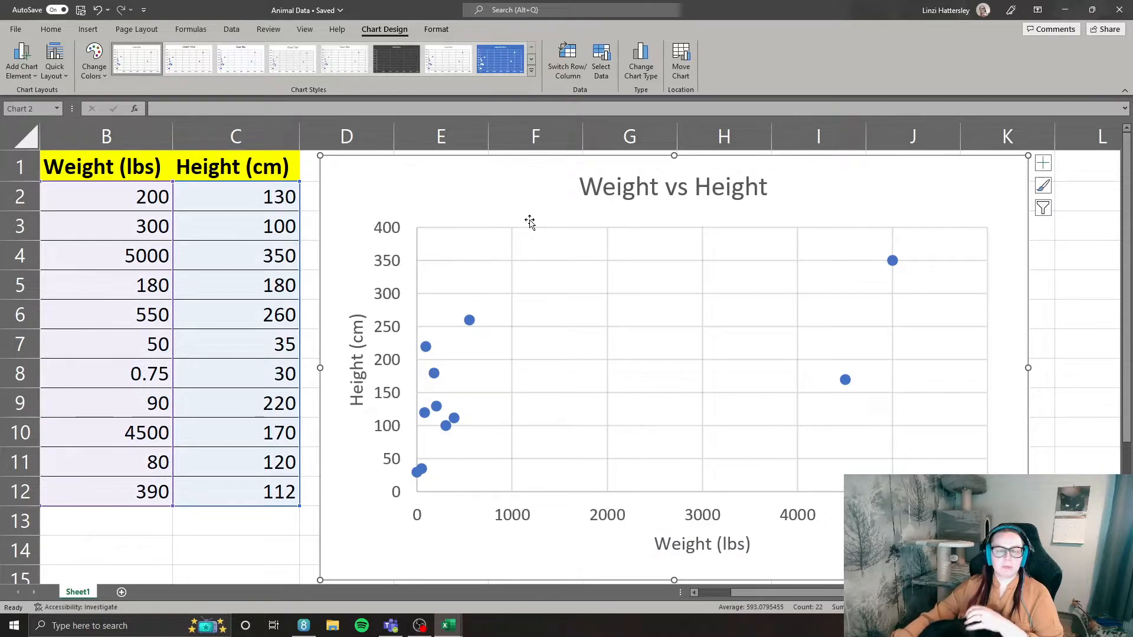
# Add a trendline to the scatter chart and delete it again.
pyautogui.click(1042, 163)
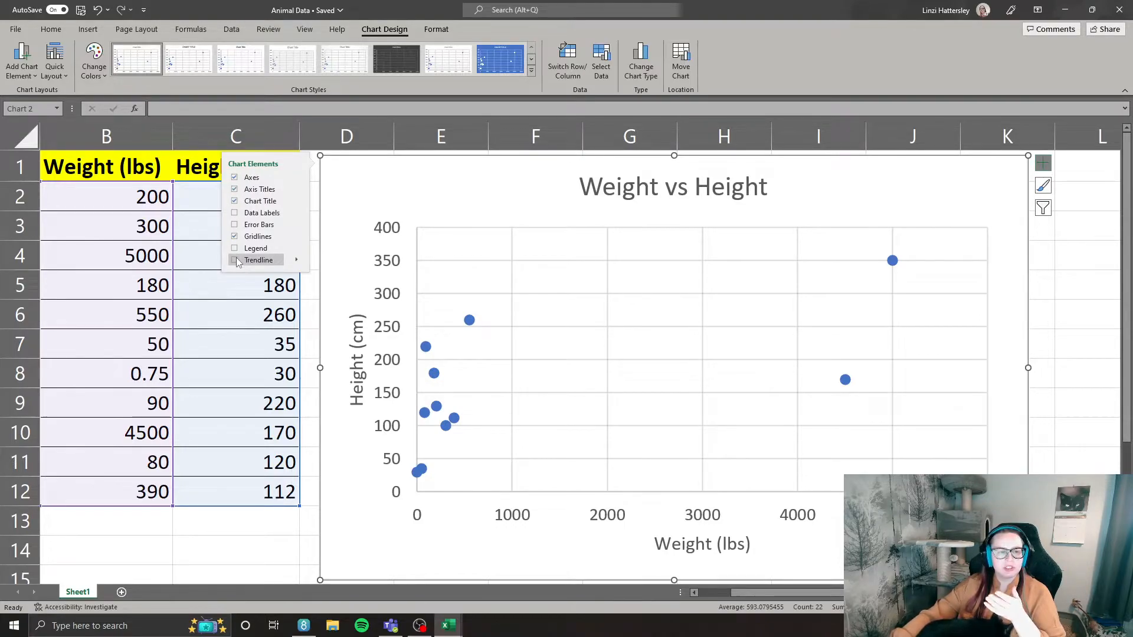
pyautogui.click(296, 259)
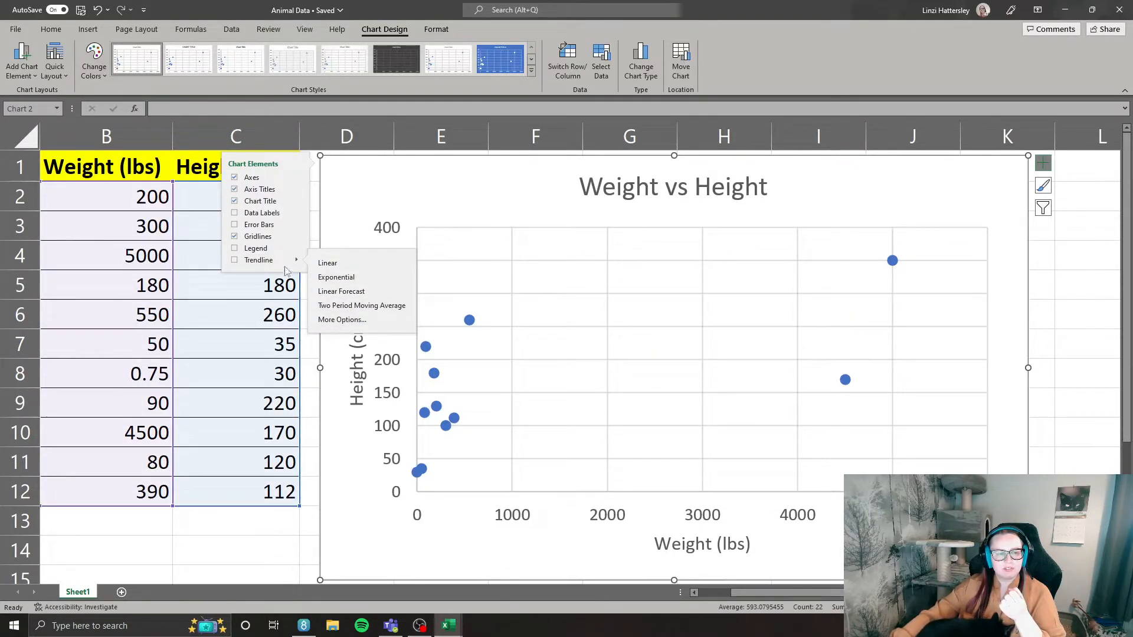
pyautogui.click(234, 261)
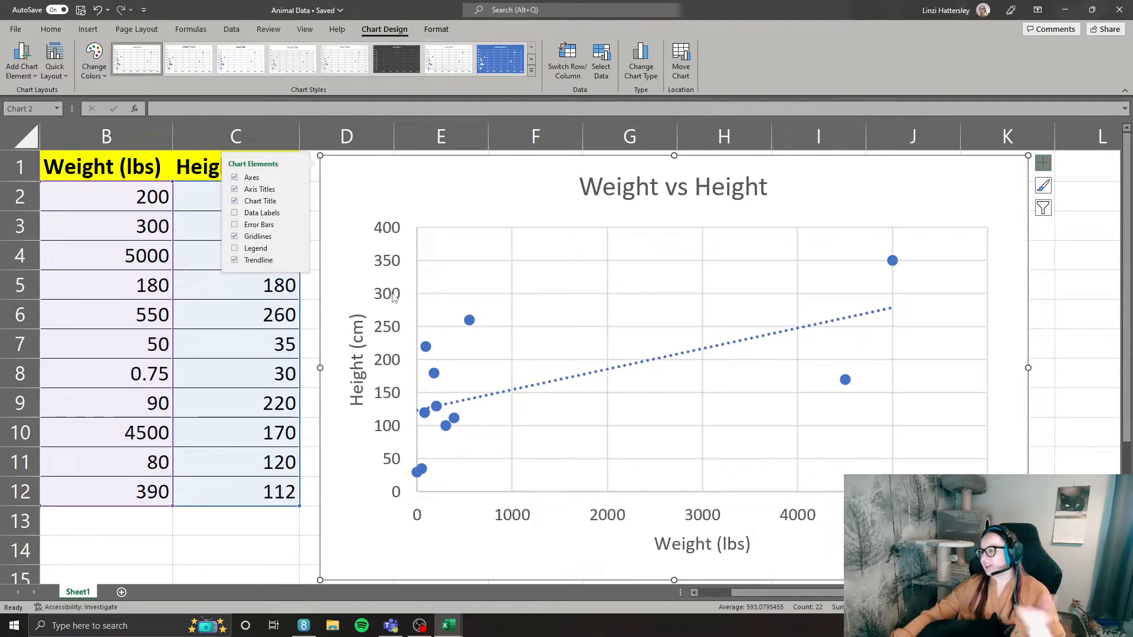
pyautogui.click(558, 379)
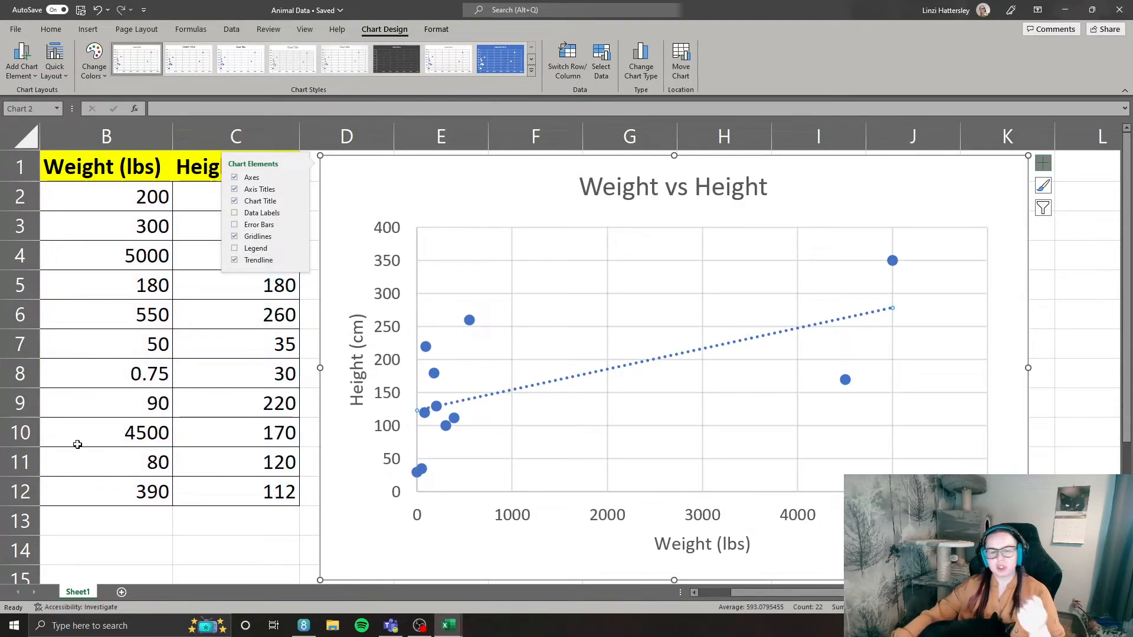
pyautogui.press('Delete')
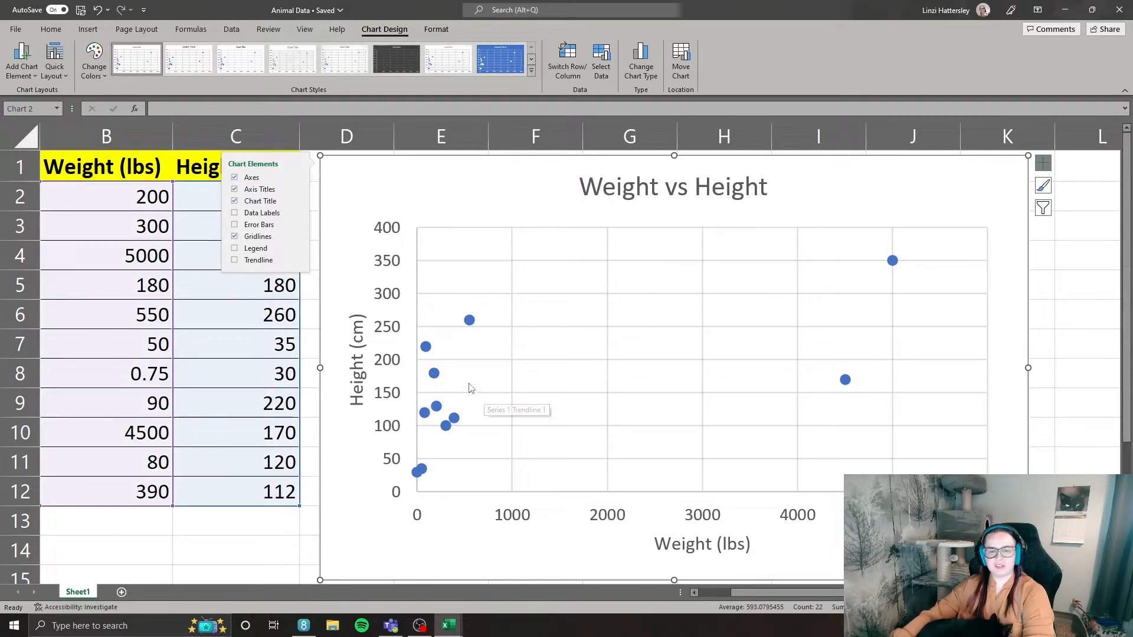
# Browse the chart styles and colour palettes, and apply the style with a solid blue background to the scatter chart.
pyautogui.click(1043, 186)
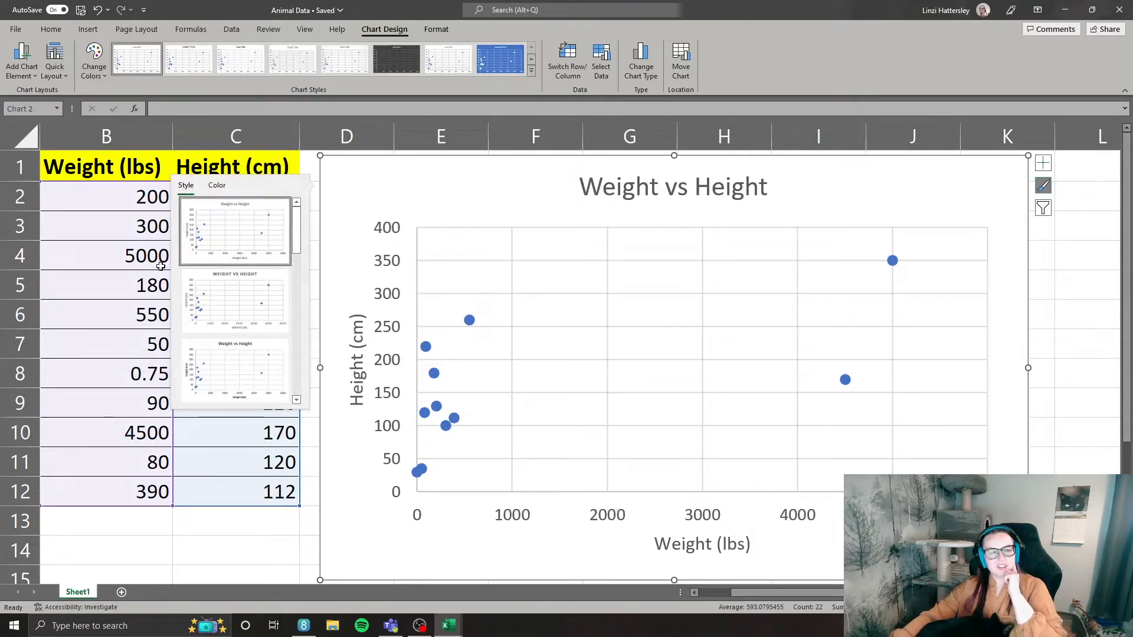
pyautogui.click(216, 185)
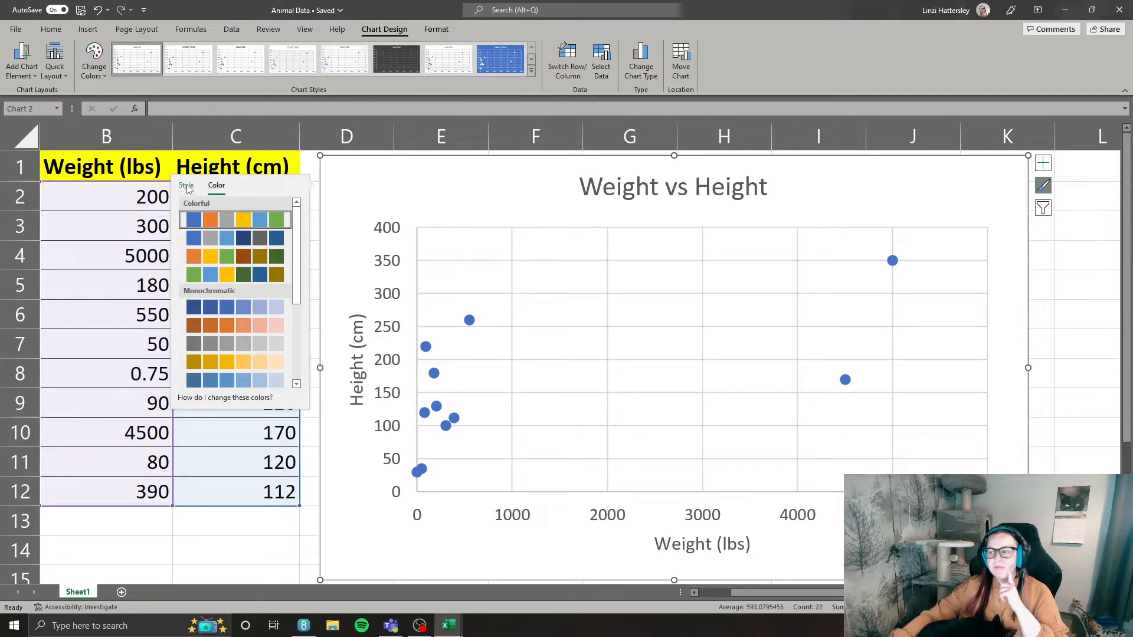
pyautogui.click(186, 187)
pyautogui.scroll(-3, 249, 323)
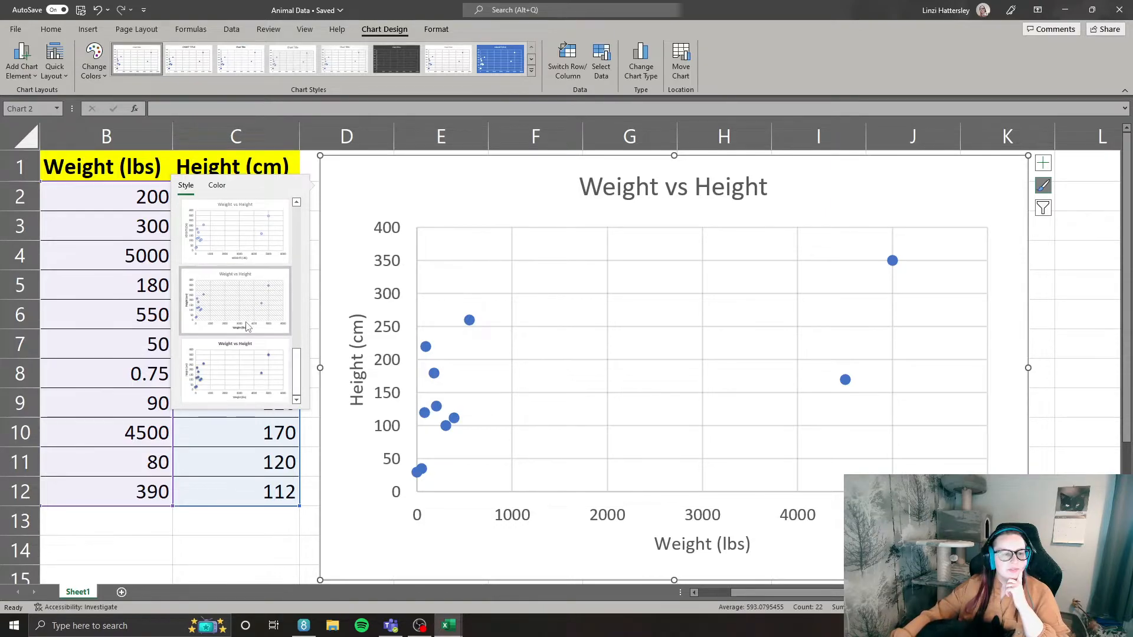
pyautogui.scroll(-1, 254, 322)
pyautogui.click(251, 309)
pyautogui.click(250, 311)
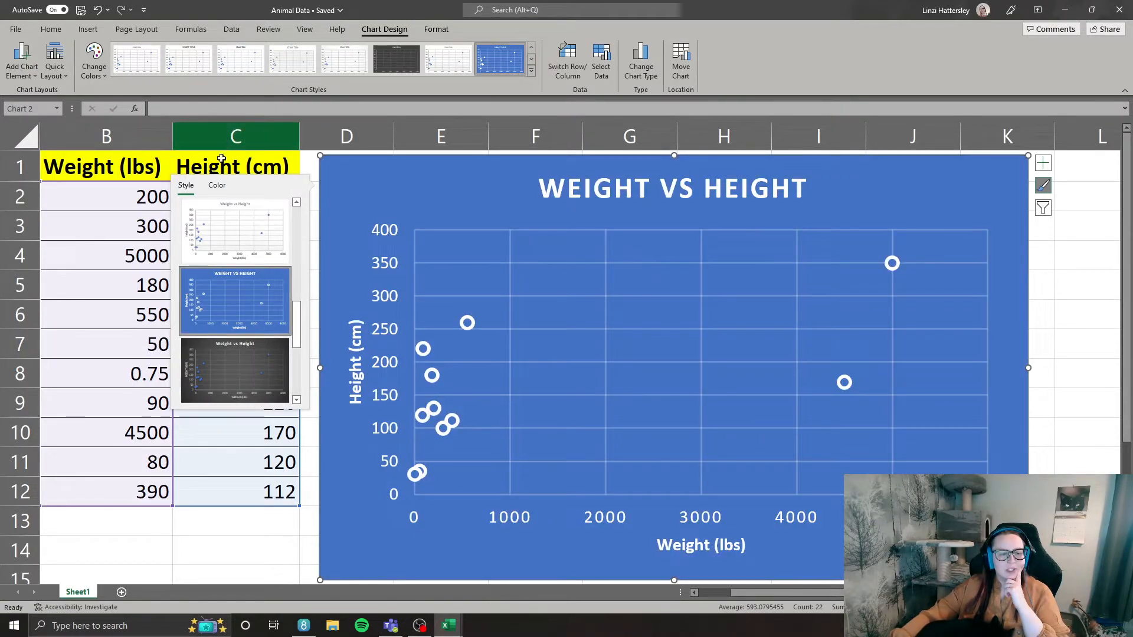
# Recolour the styled scatter chart with a monochromatic gold palette.
pyautogui.click(217, 185)
pyautogui.scroll(-3, 230, 324)
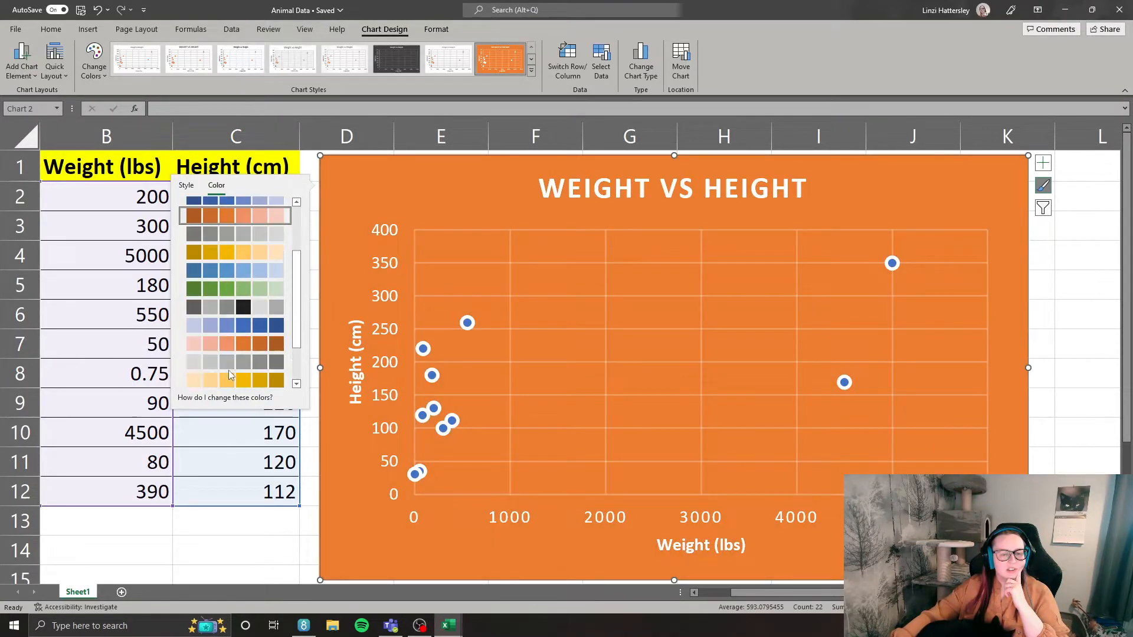
pyautogui.click(229, 382)
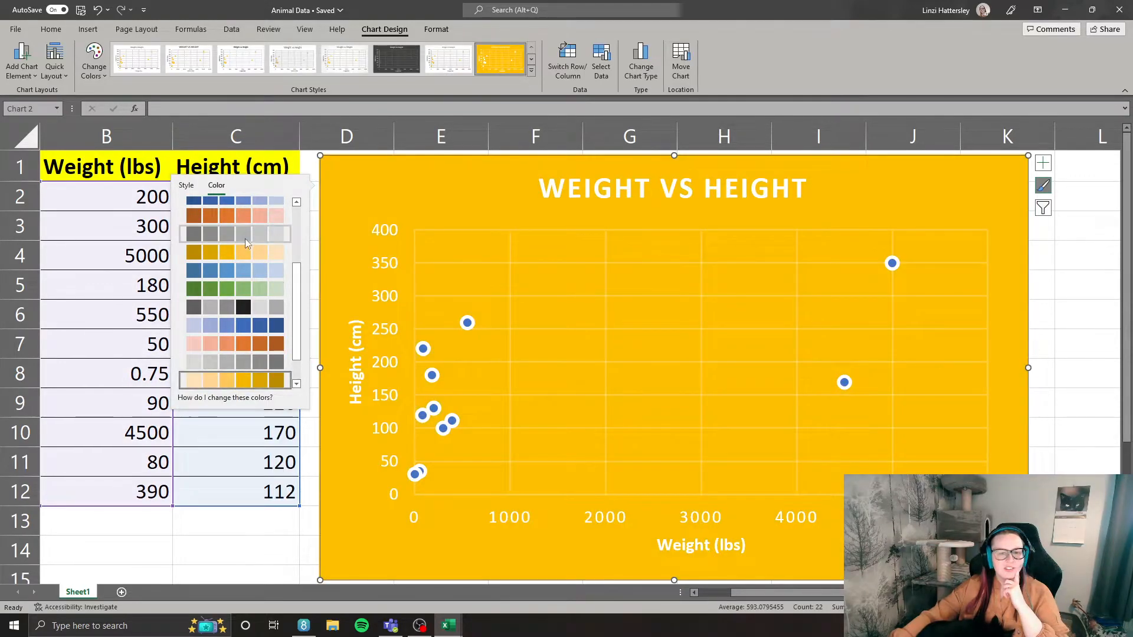
# Restore the scatter chart's first Colorful palette and its original plain white style.
pyautogui.scroll(2, 239, 248)
pyautogui.scroll(2, 238, 261)
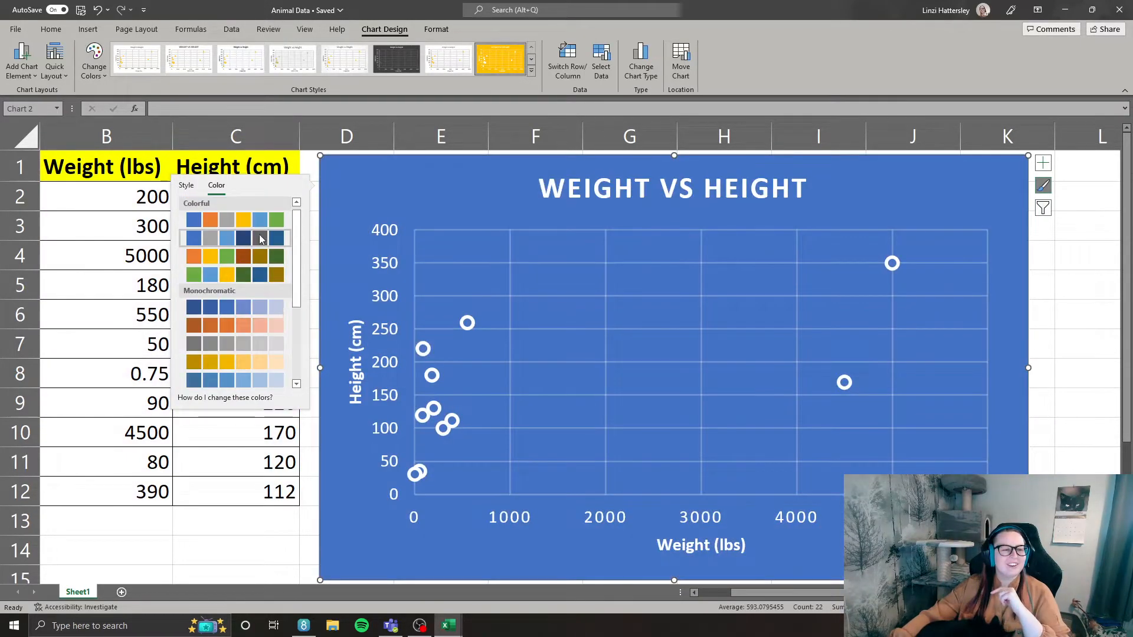
pyautogui.click(224, 220)
pyautogui.click(186, 187)
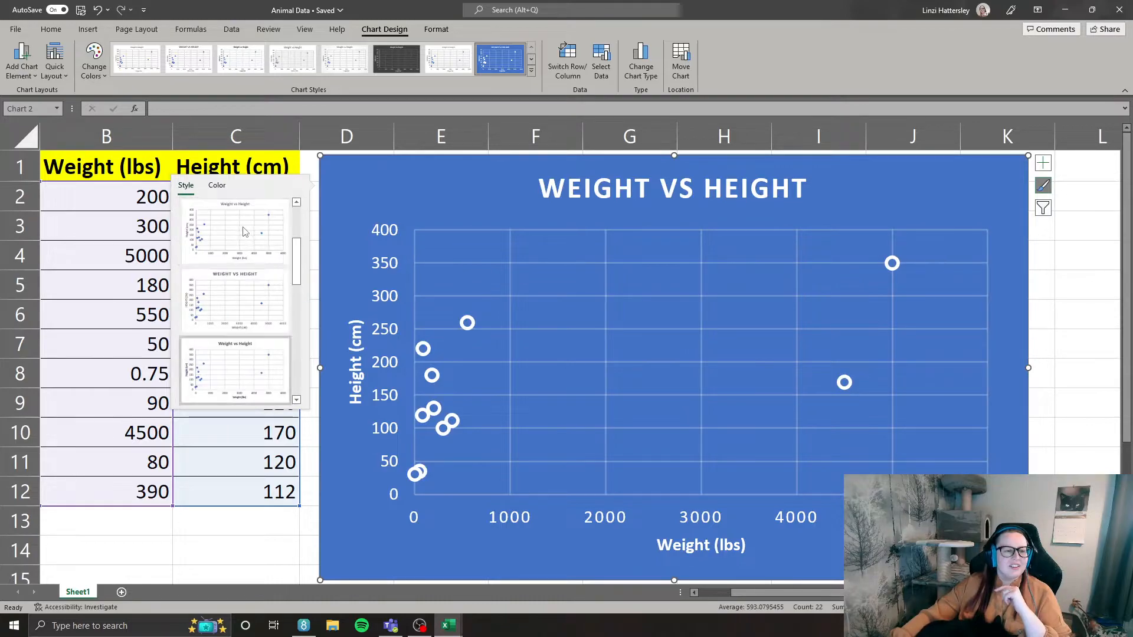
pyautogui.click(235, 230)
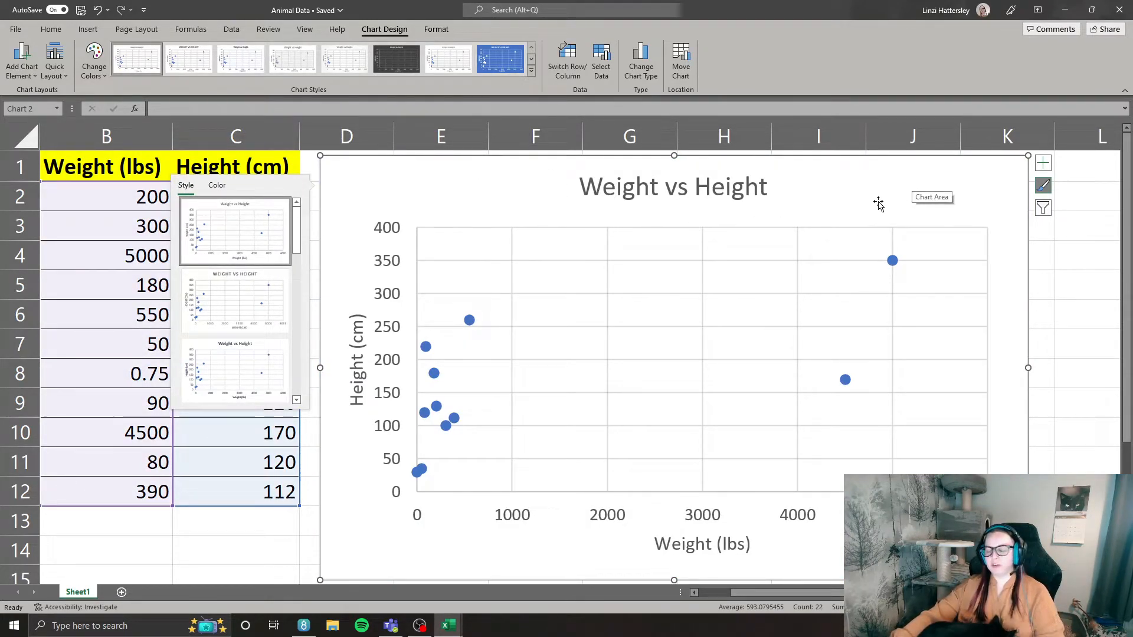
# Replace the scatter chart with a 2-D clustered column chart of A2:C12, placed mostly clear of the table.
pyautogui.press('Delete')
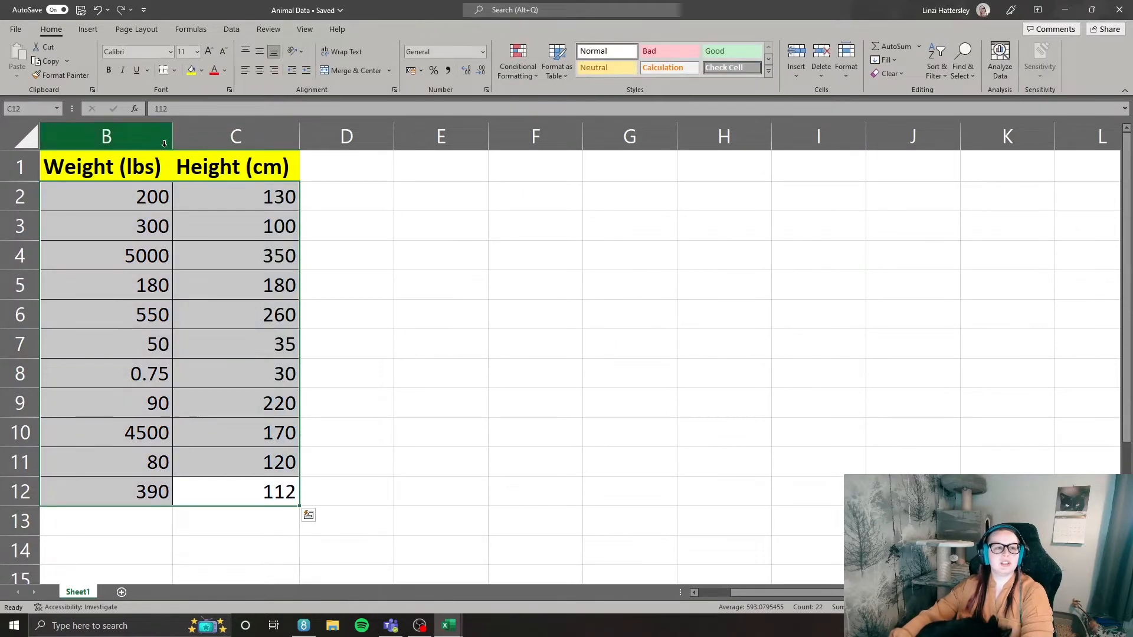
pyautogui.click(89, 29)
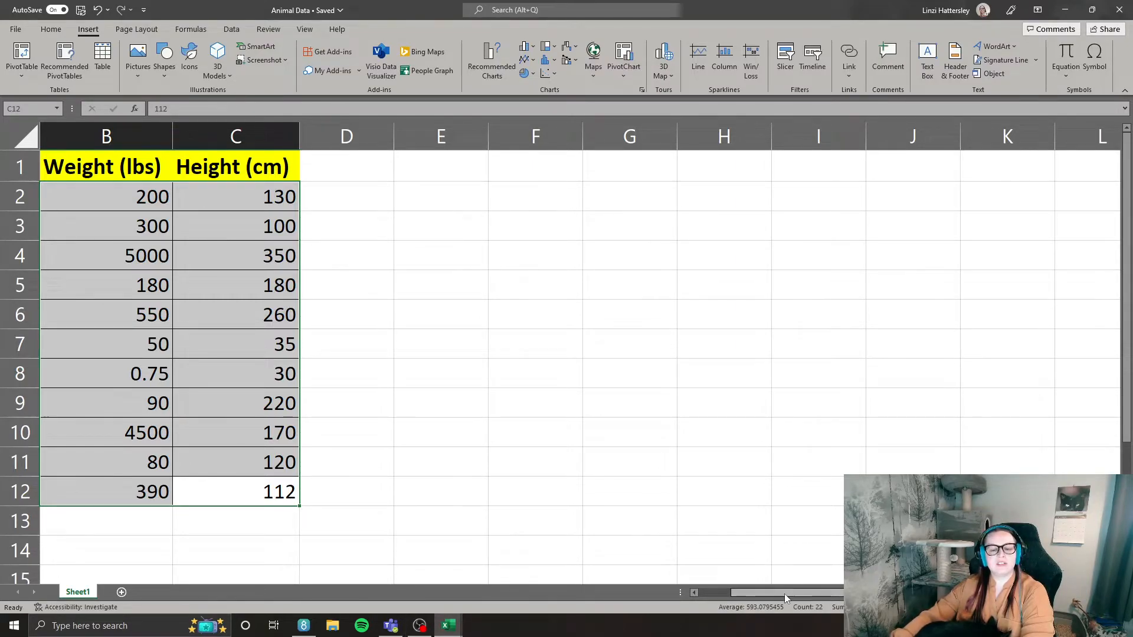
pyautogui.hscroll(-1, 263, 300)
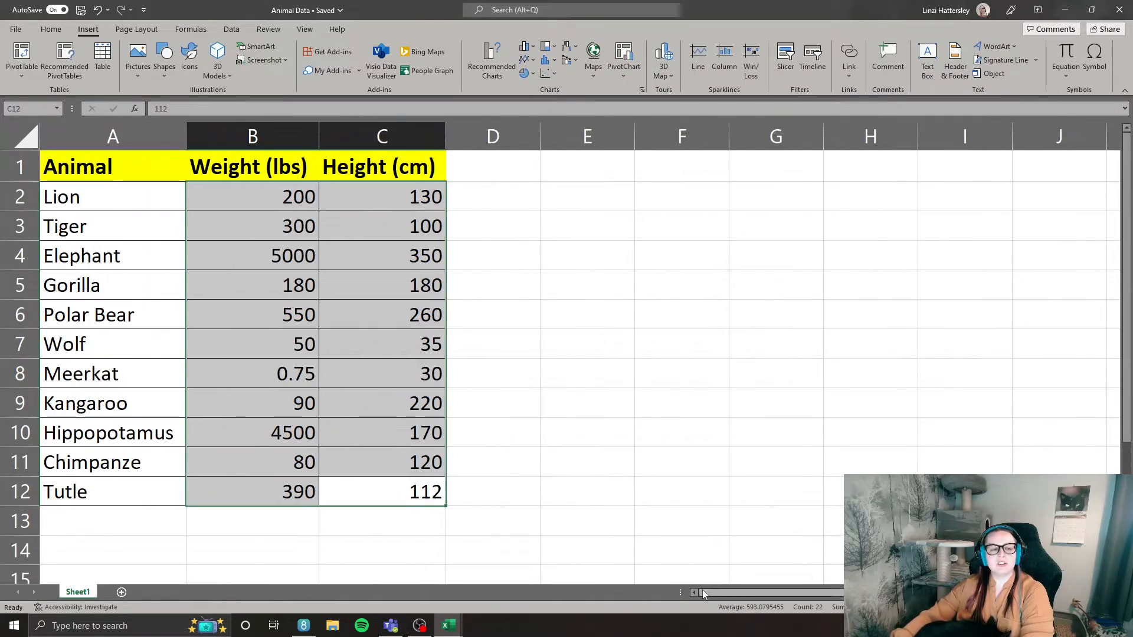
pyautogui.click(534, 48)
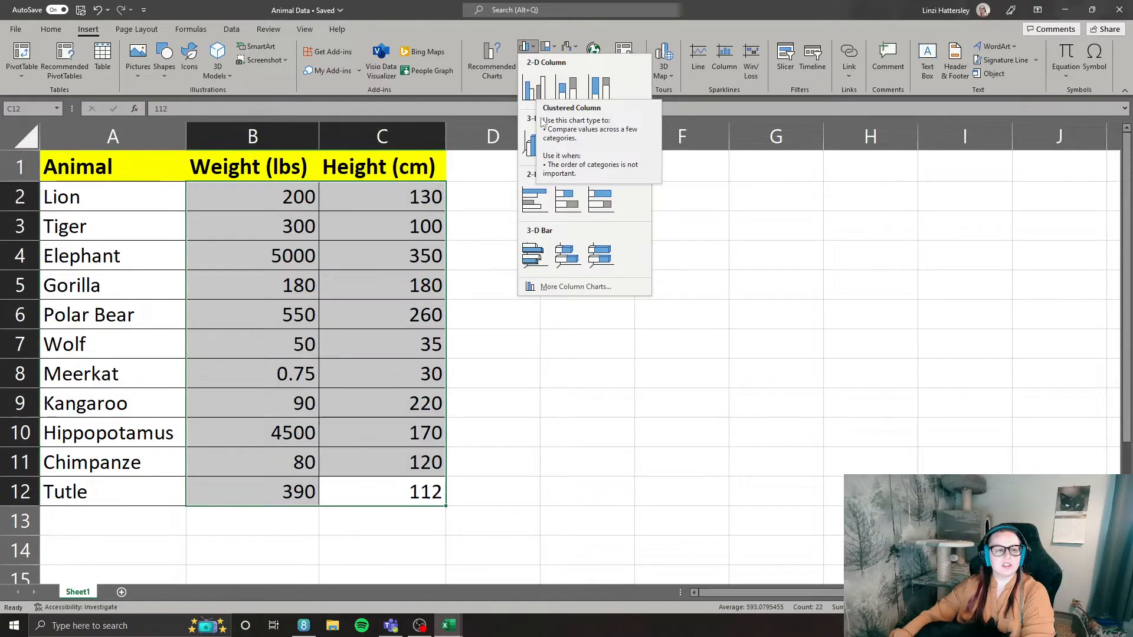
pyautogui.click(241, 263)
pyautogui.moveTo(425, 493); pyautogui.dragTo(92, 201)
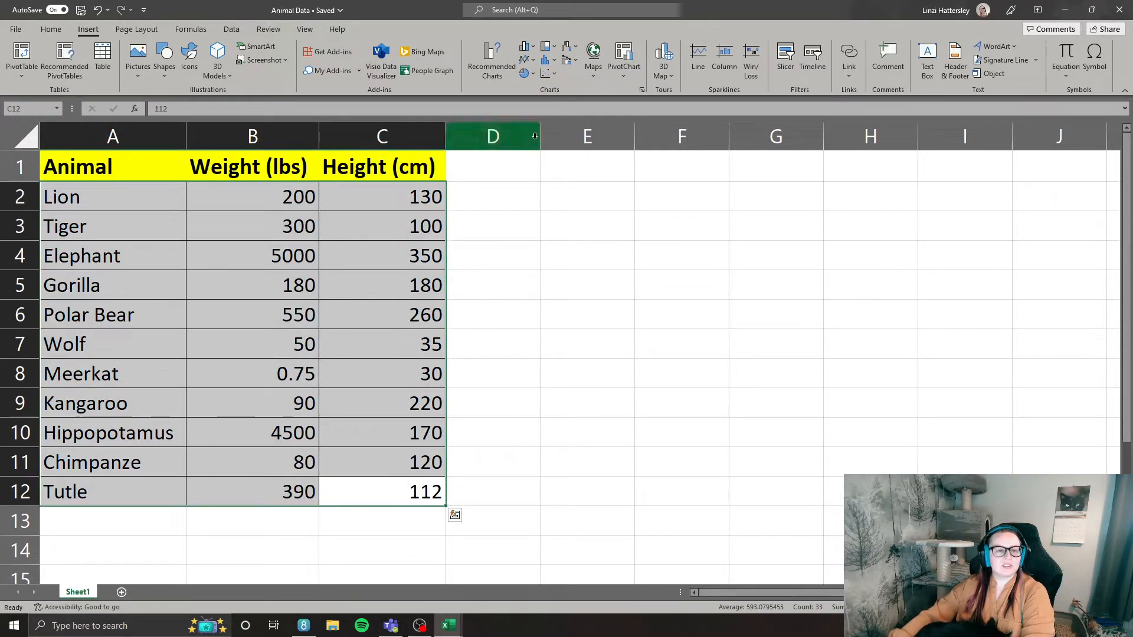
pyautogui.click(525, 48)
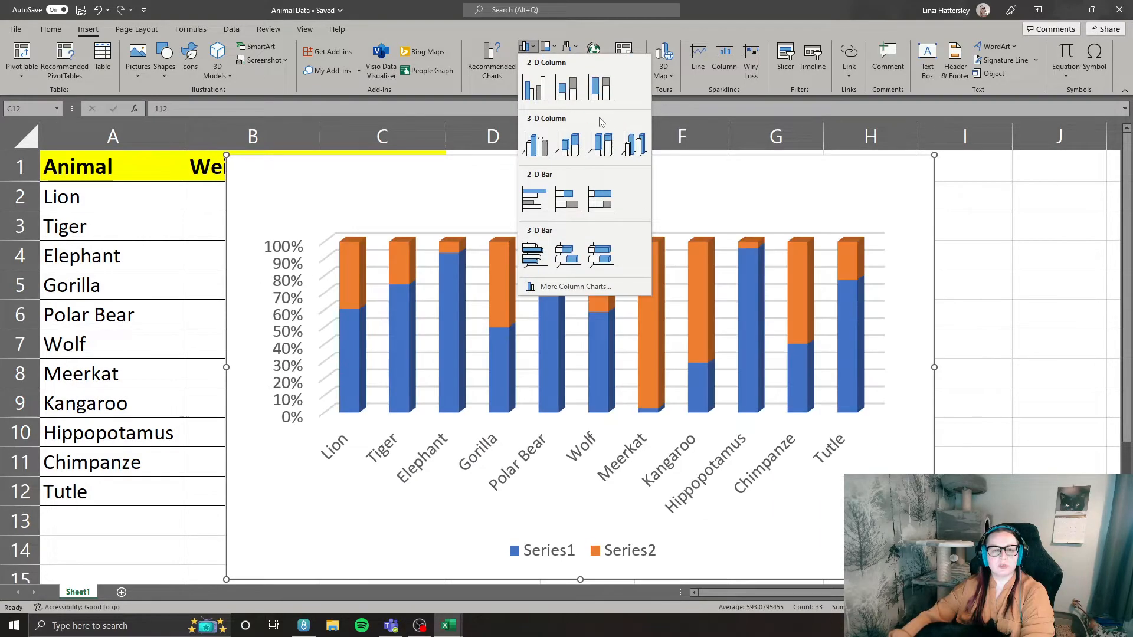
pyautogui.click(547, 102)
pyautogui.moveTo(590, 463); pyautogui.dragTo(766, 508)
# Replace the column chart's placeholder title with "Weight vs Height".
pyautogui.click(764, 187)
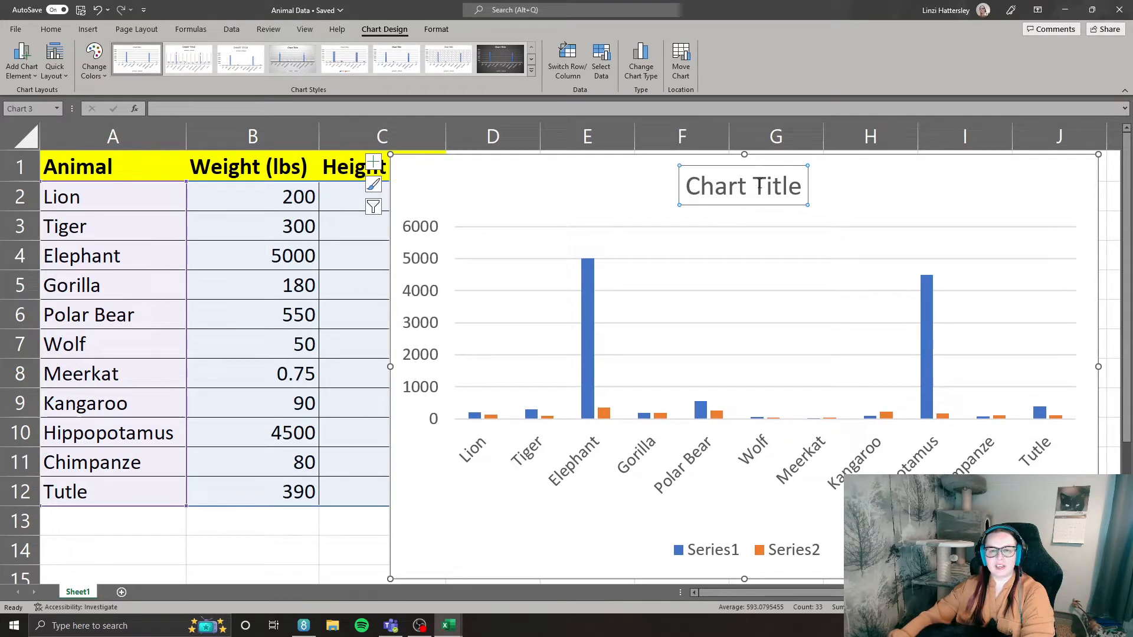
pyautogui.click(765, 187)
pyautogui.press('BackSpace')
pyautogui.press('BackSpace')
pyautogui.press('BackSpace')
pyautogui.press('BackSpace')
pyautogui.press('BackSpace')
pyautogui.press('BackSpace')
pyautogui.press('BackSpace')
pyautogui.press('Delete')
pyautogui.press('Delete')
pyautogui.press('Delete')
pyautogui.press('Delete')
pyautogui.write('W')
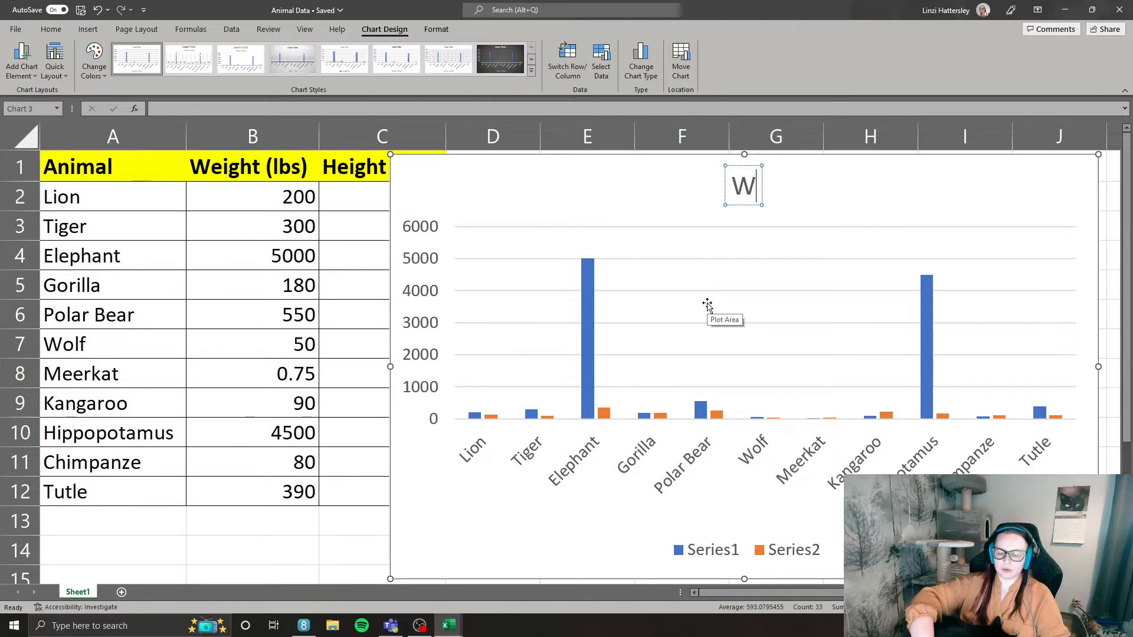
pyautogui.write('eight vs Height')
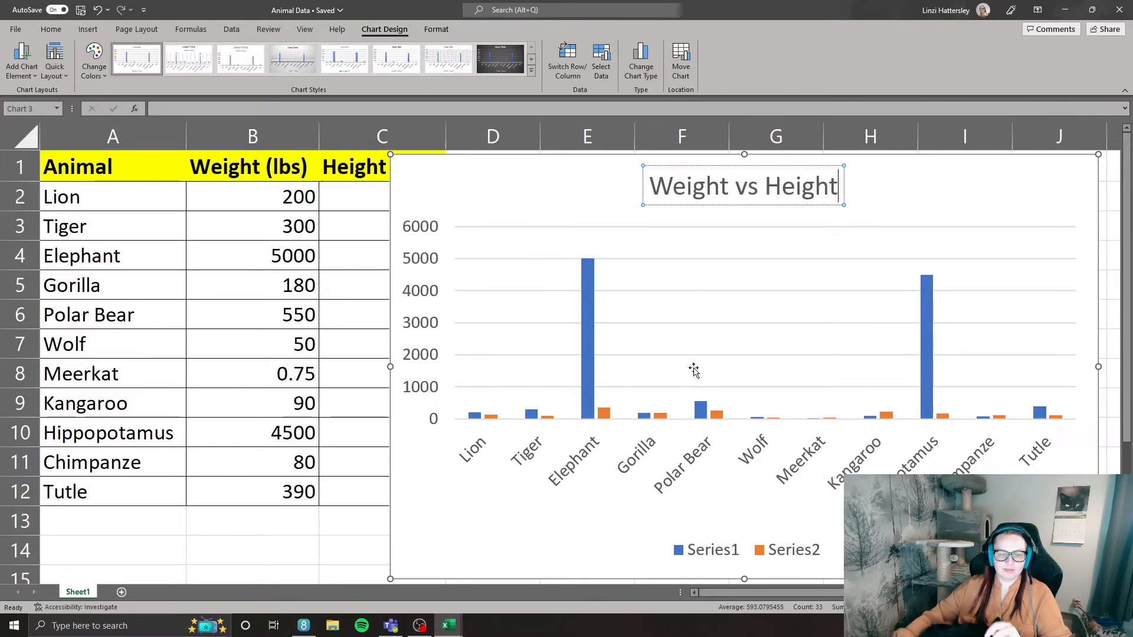
pyautogui.click(715, 550)
pyautogui.click(716, 552)
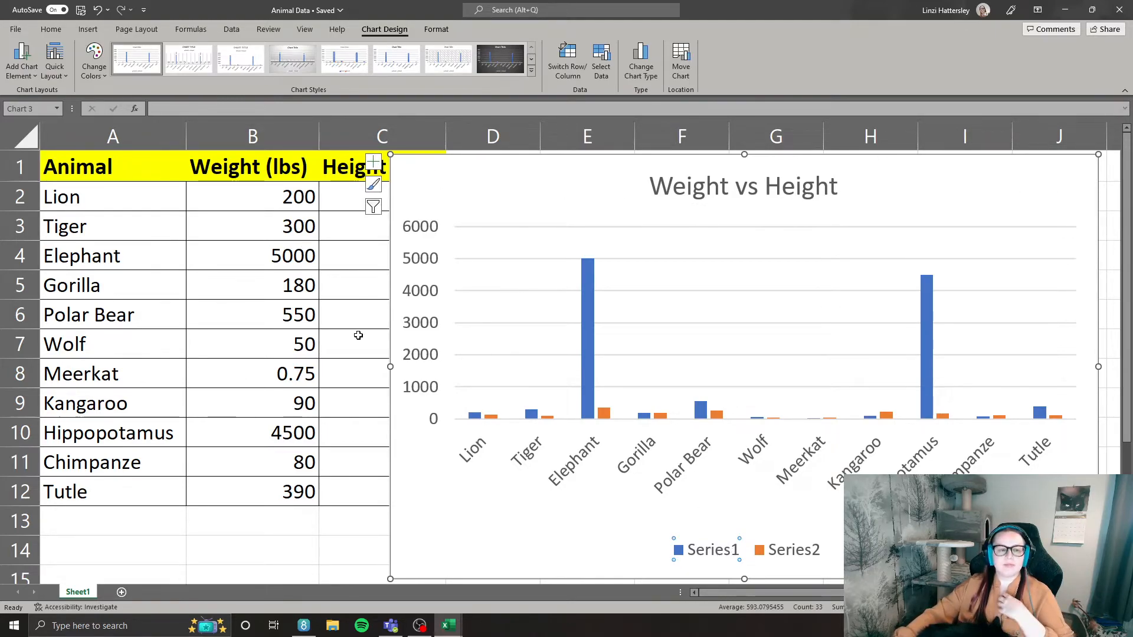
pyautogui.moveTo(450, 189); pyautogui.dragTo(450, 194)
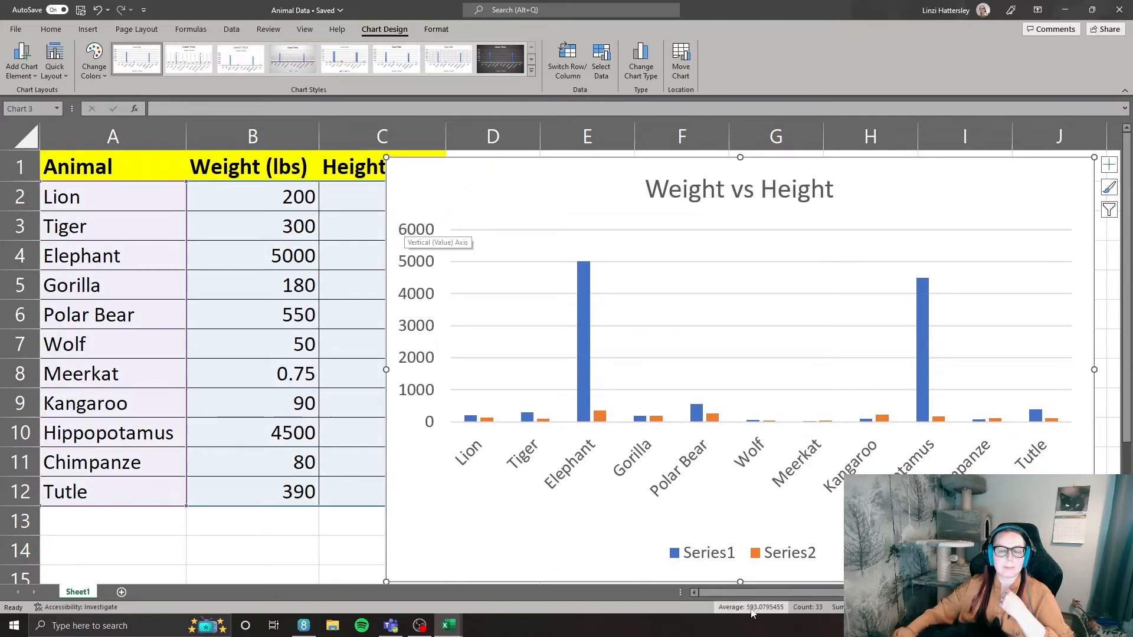
pyautogui.click(727, 555)
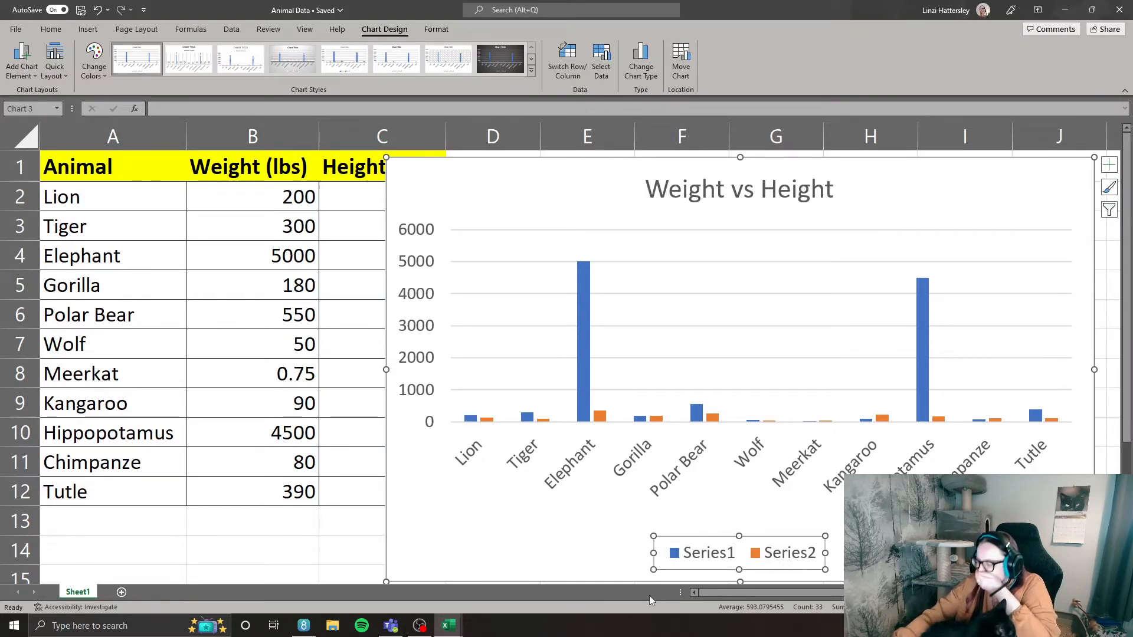
pyautogui.click(444, 30)
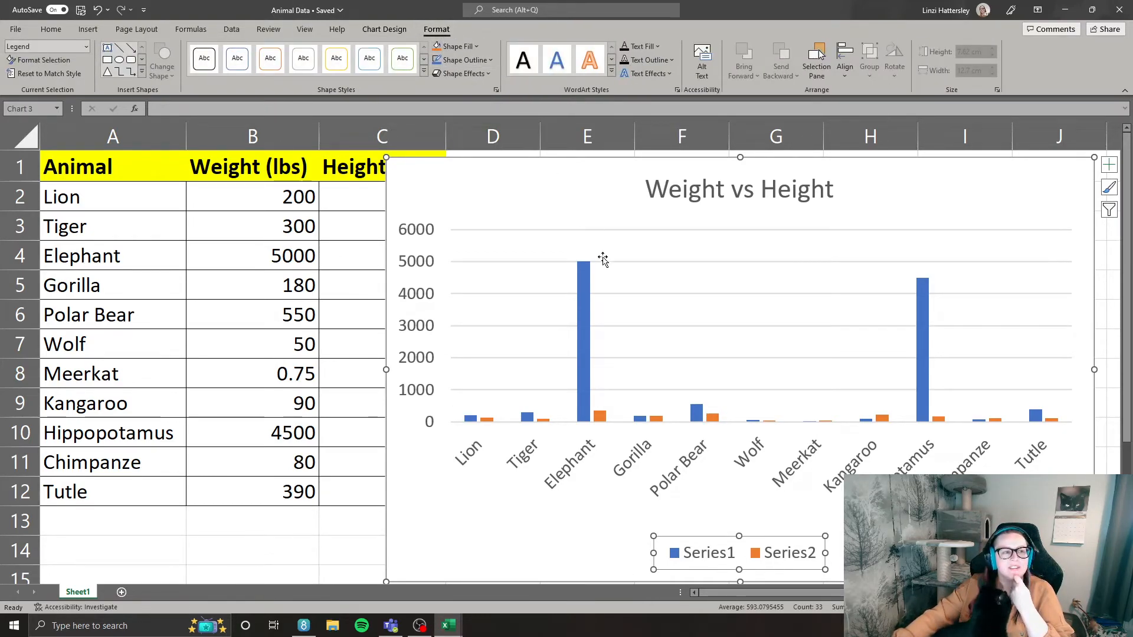
# Open the column chart's data source settings and rename the first series, Series1, as "Weight".
pyautogui.rightClick(776, 550)
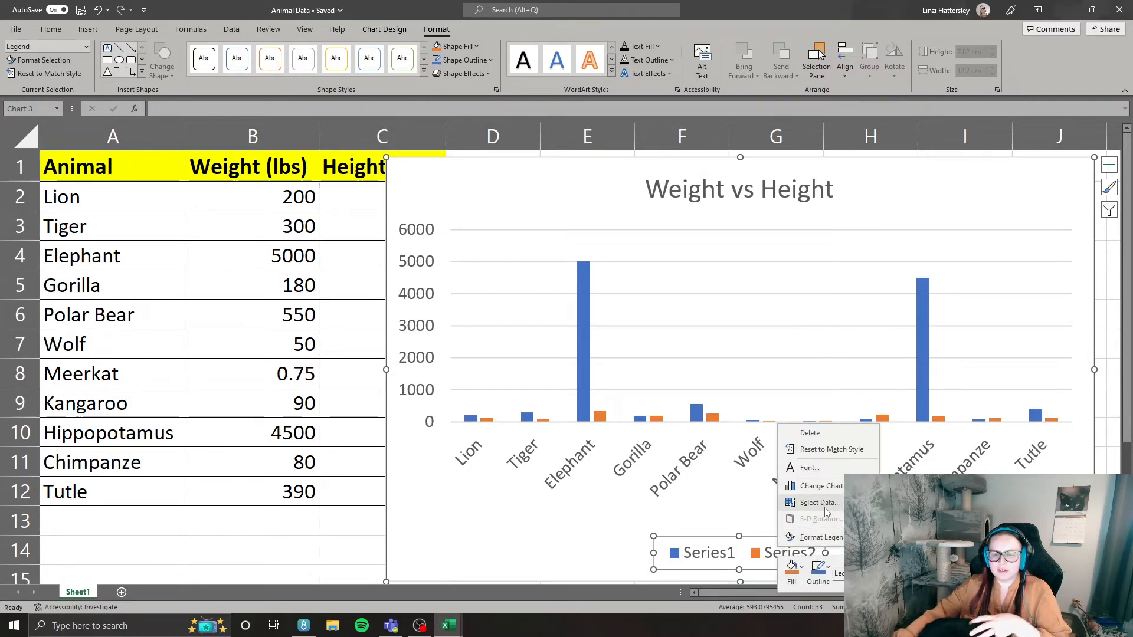
pyautogui.click(819, 502)
pyautogui.click(164, 322)
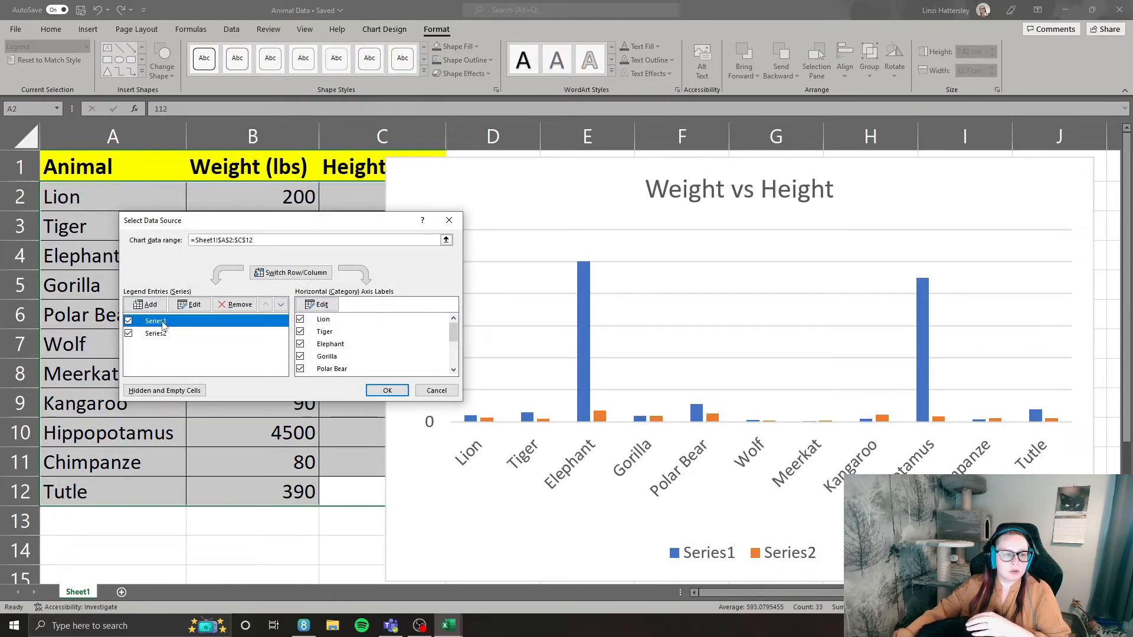
pyautogui.click(193, 304)
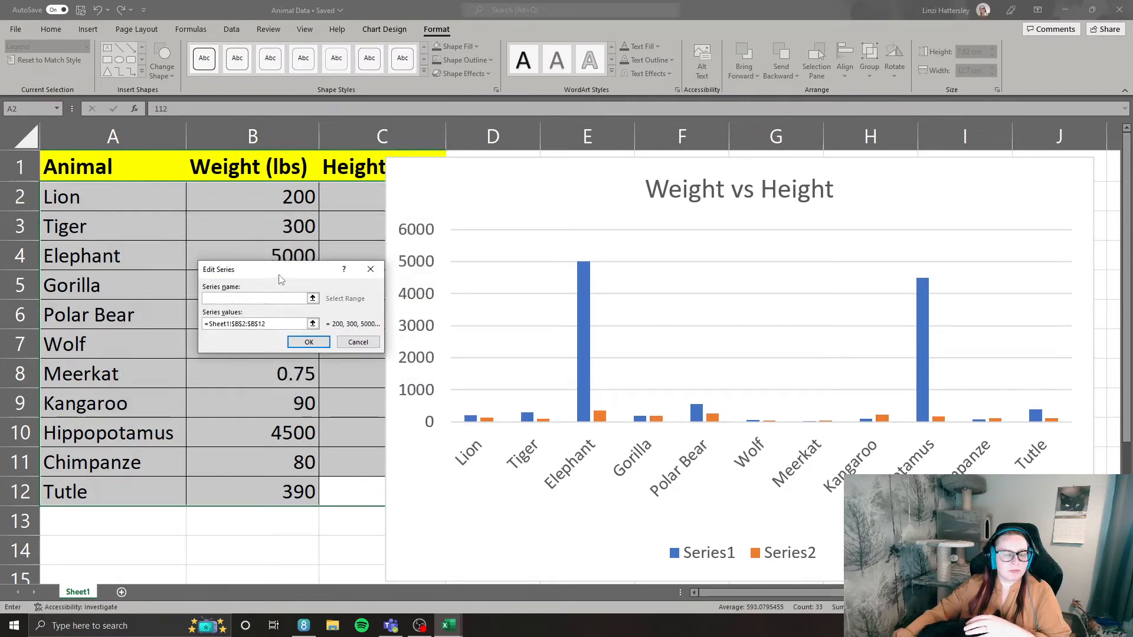
pyautogui.moveTo(280, 279); pyautogui.dragTo(426, 274)
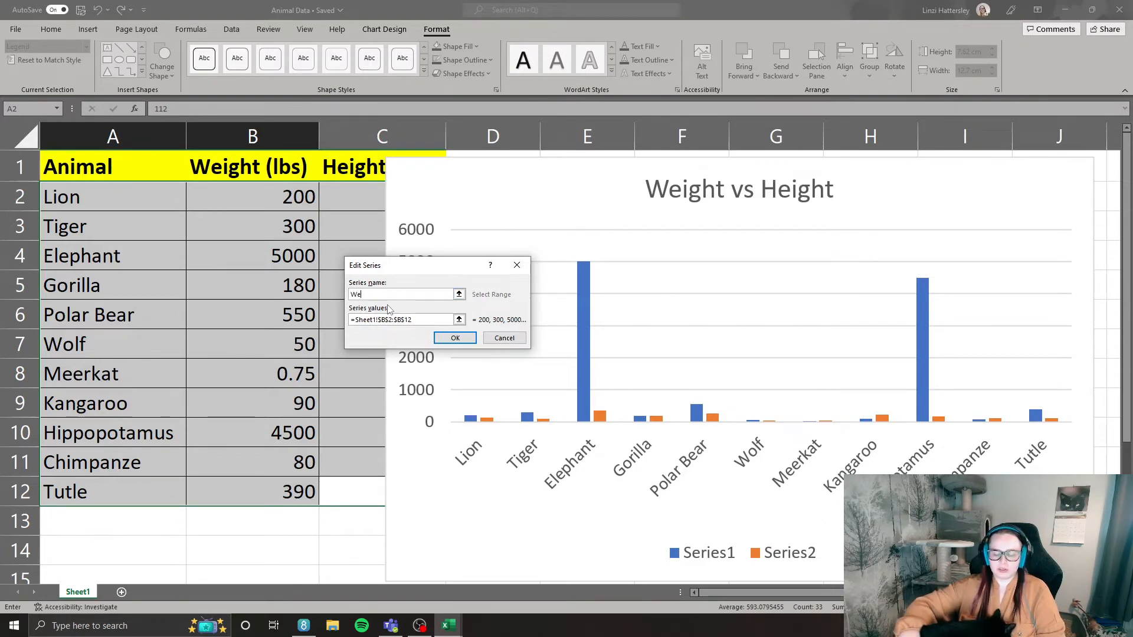
pyautogui.click(455, 338)
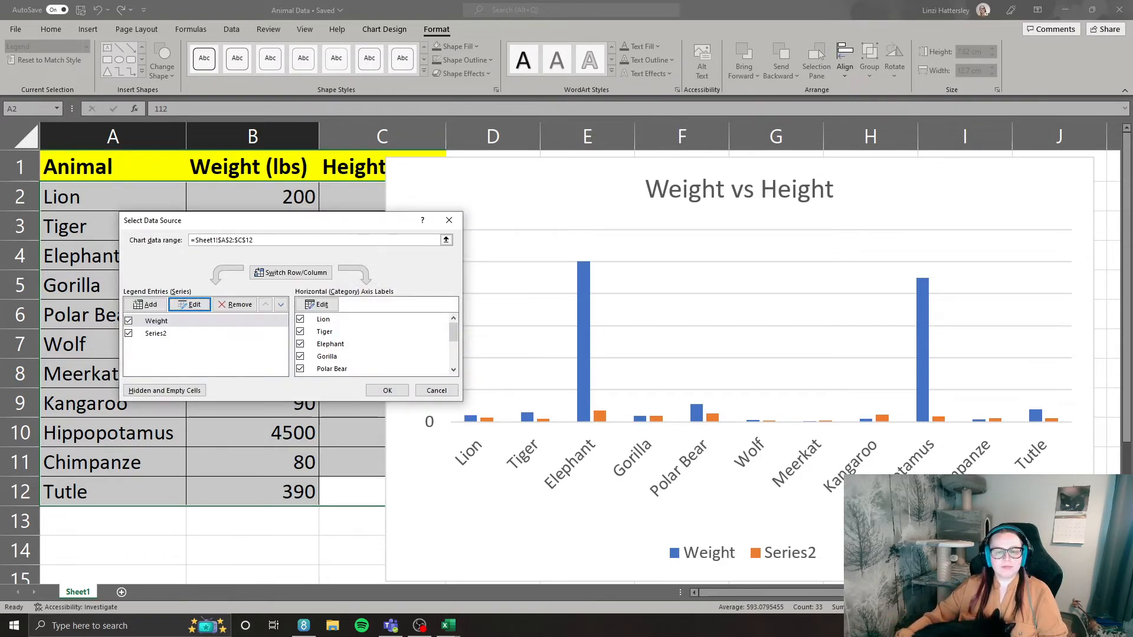
# Rename the second series, Series2, as "Height" and apply the data source changes.
pyautogui.click(156, 334)
pyautogui.click(189, 305)
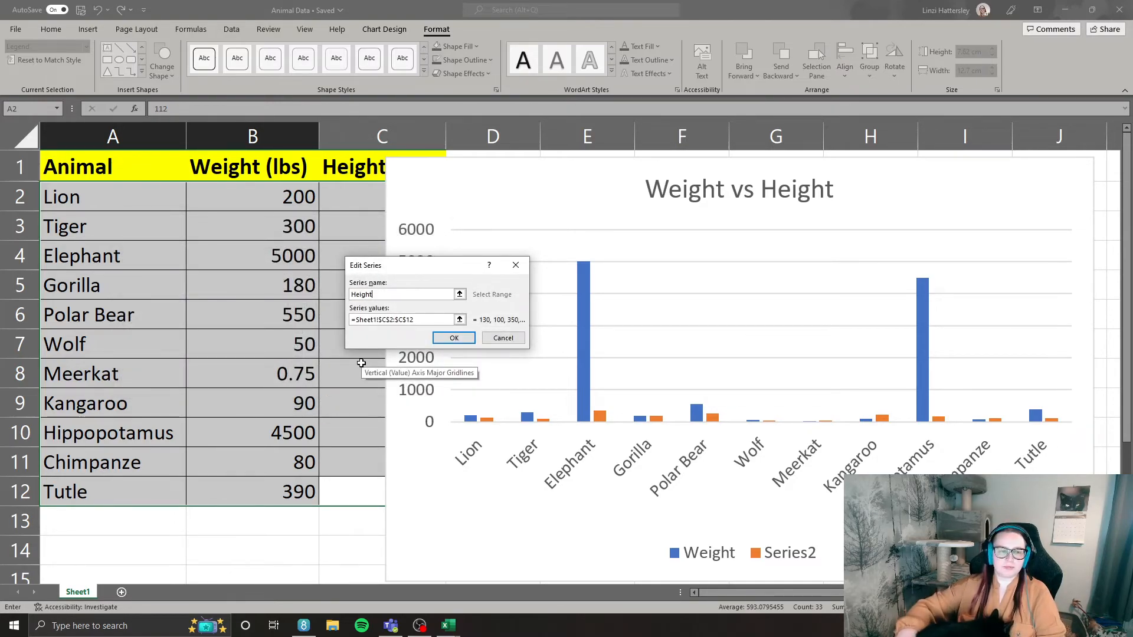
pyautogui.click(454, 338)
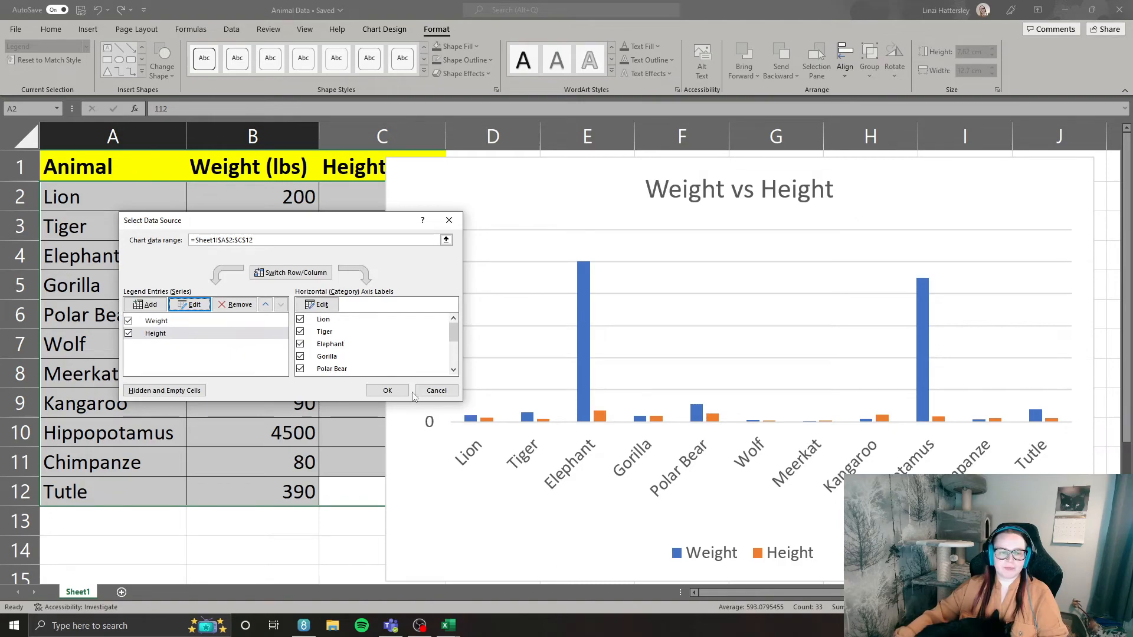
pyautogui.click(387, 390)
# Move the column chart beside the data table so all three columns are uncovered, and copy the chart.
pyautogui.moveTo(584, 539); pyautogui.dragTo(523, 540)
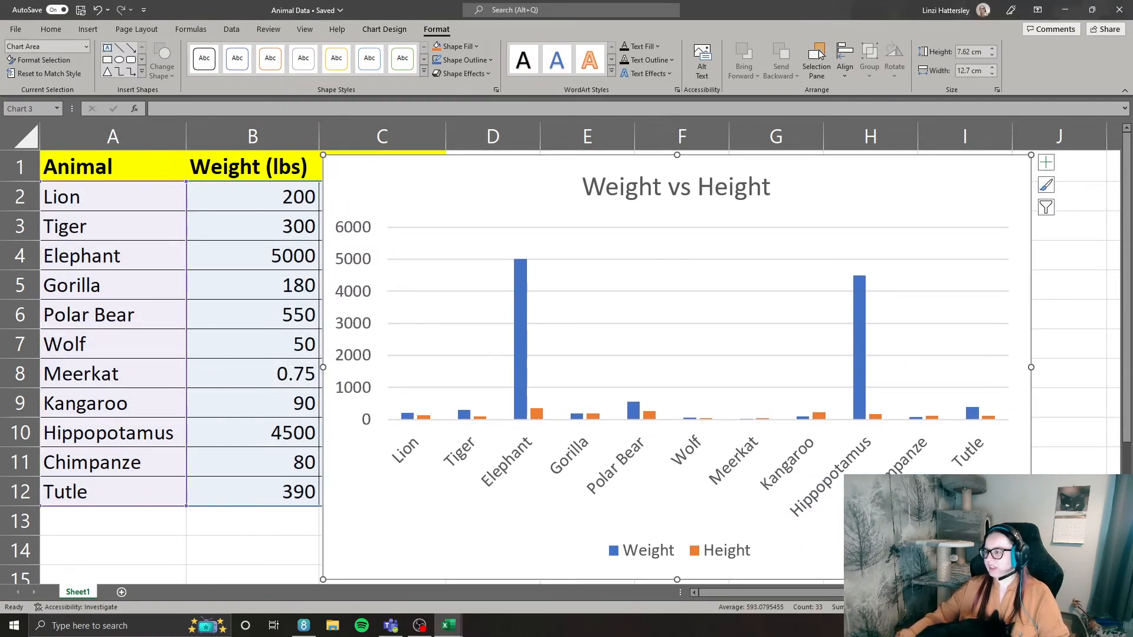
pyautogui.moveTo(398, 194); pyautogui.dragTo(520, 191)
pyautogui.moveTo(576, 213); pyautogui.dragTo(577, 222)
pyautogui.rightClick(571, 199)
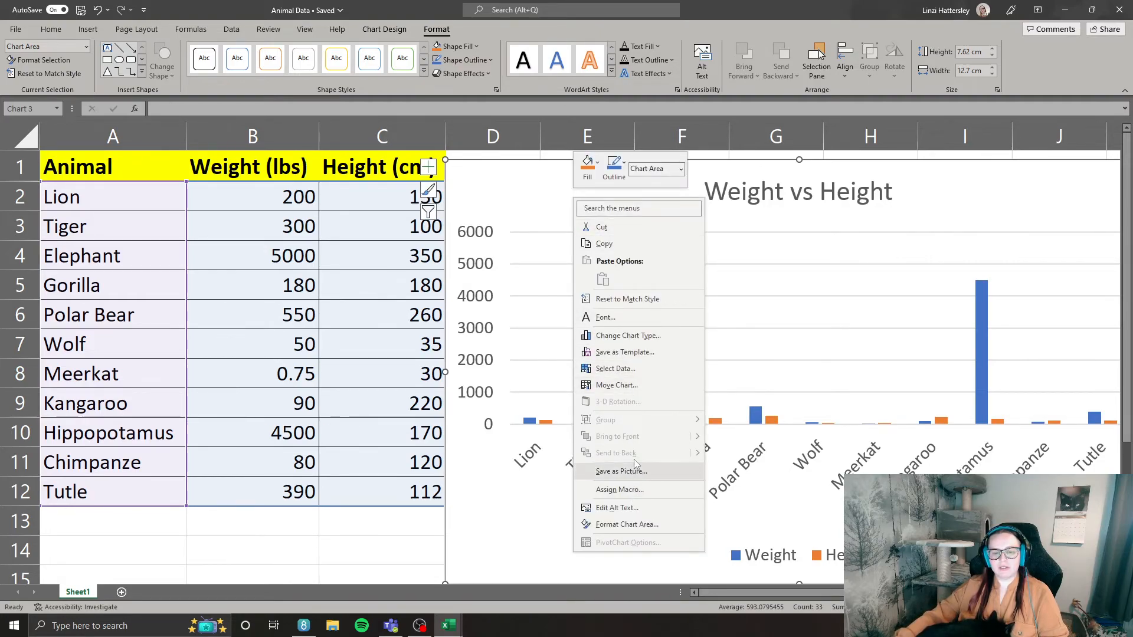
pyautogui.click(633, 246)
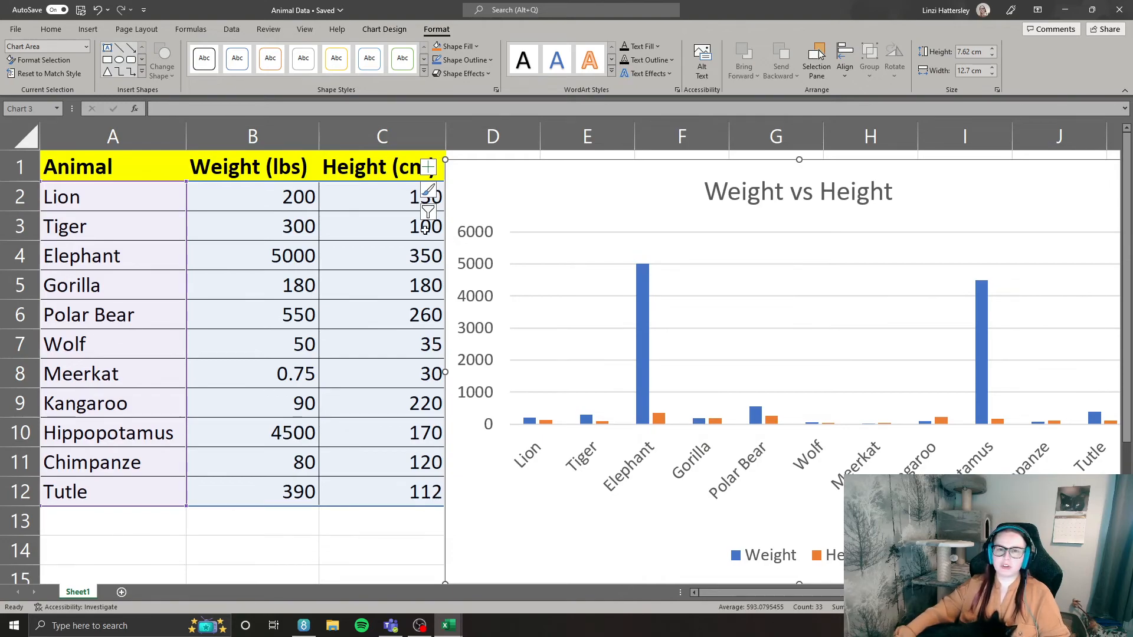
# Move the column chart slightly farther from the table and select the whole table A1:C12 including its headers.
pyautogui.click(246, 519)
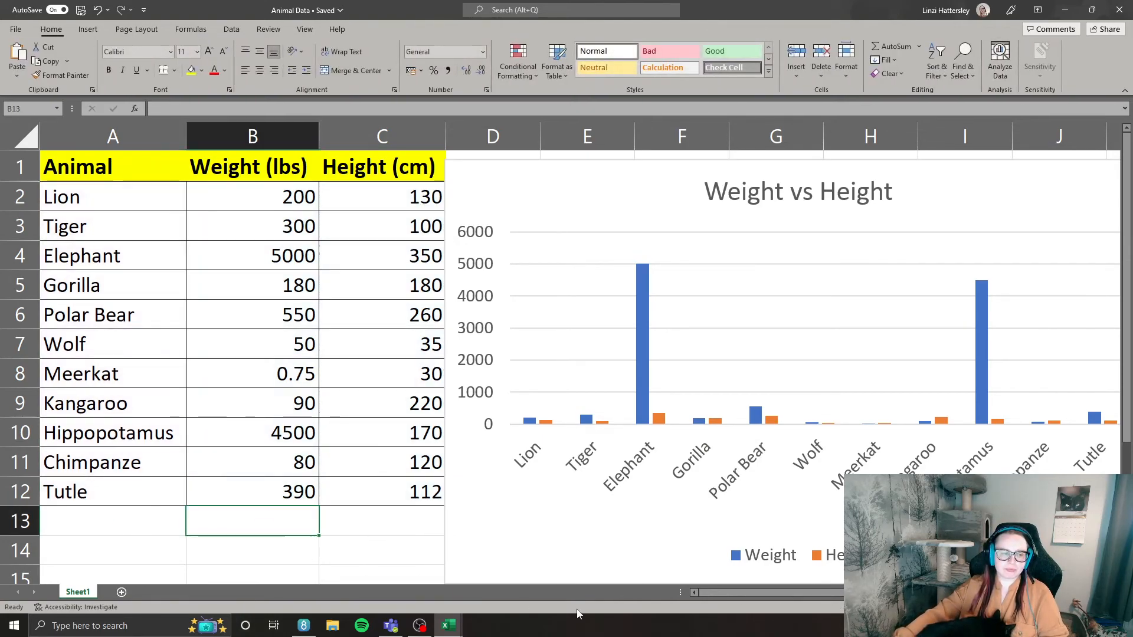
pyautogui.moveTo(512, 179); pyautogui.dragTo(556, 171)
pyautogui.moveTo(134, 170); pyautogui.dragTo(416, 488)
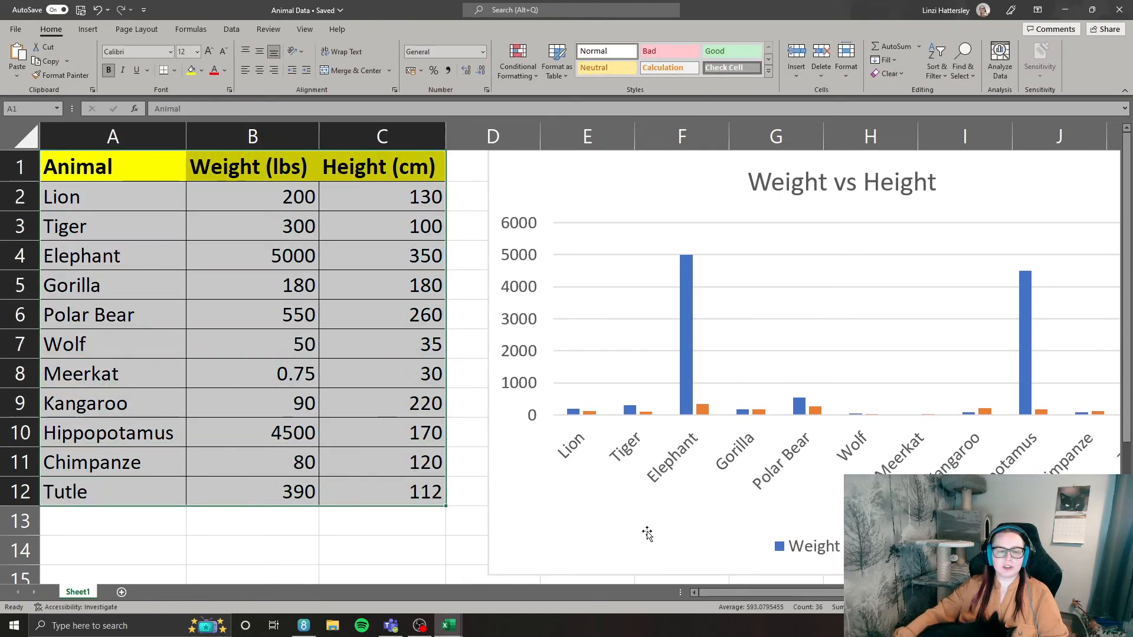